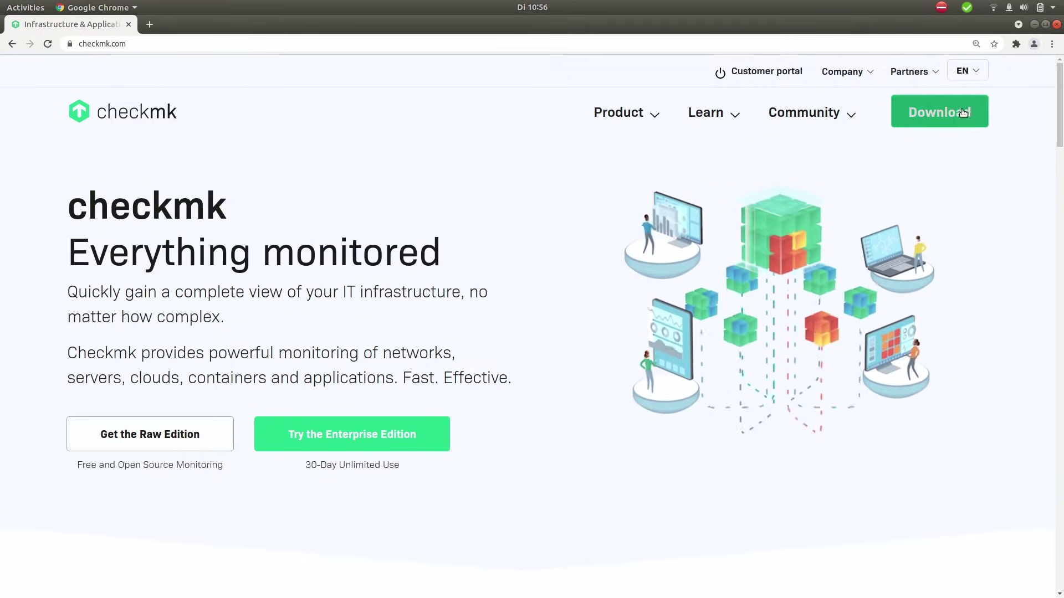
Step: On checkmk.com's download page, choose Ubuntu with version 20.04 as the platform
{"action": "left_click", "coordinate": [932, 108]}
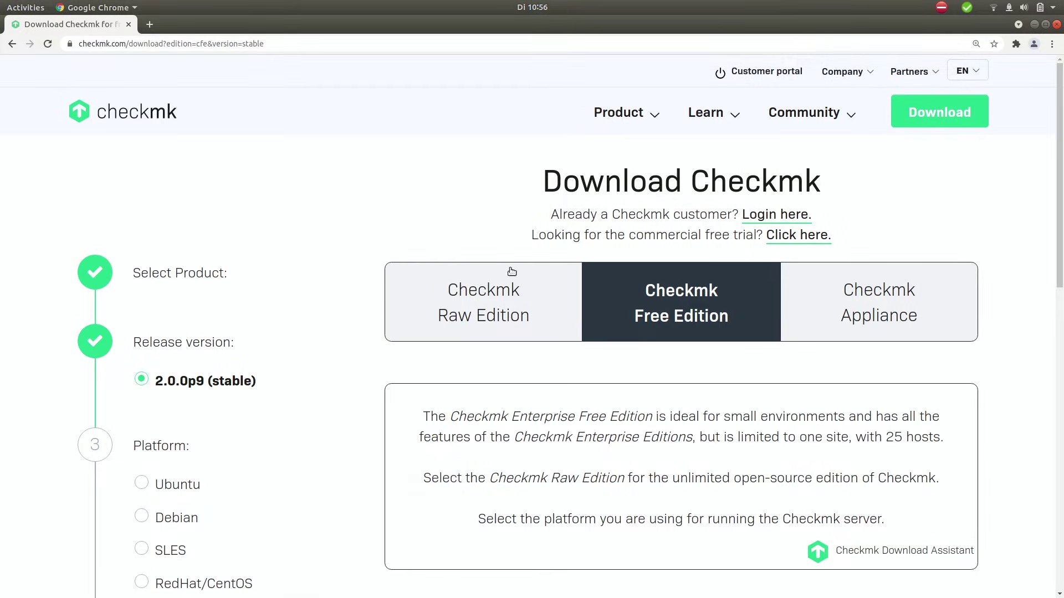
{"action": "scroll", "coordinate": [299, 263], "scroll_direction": "down", "scroll_amount": 3}
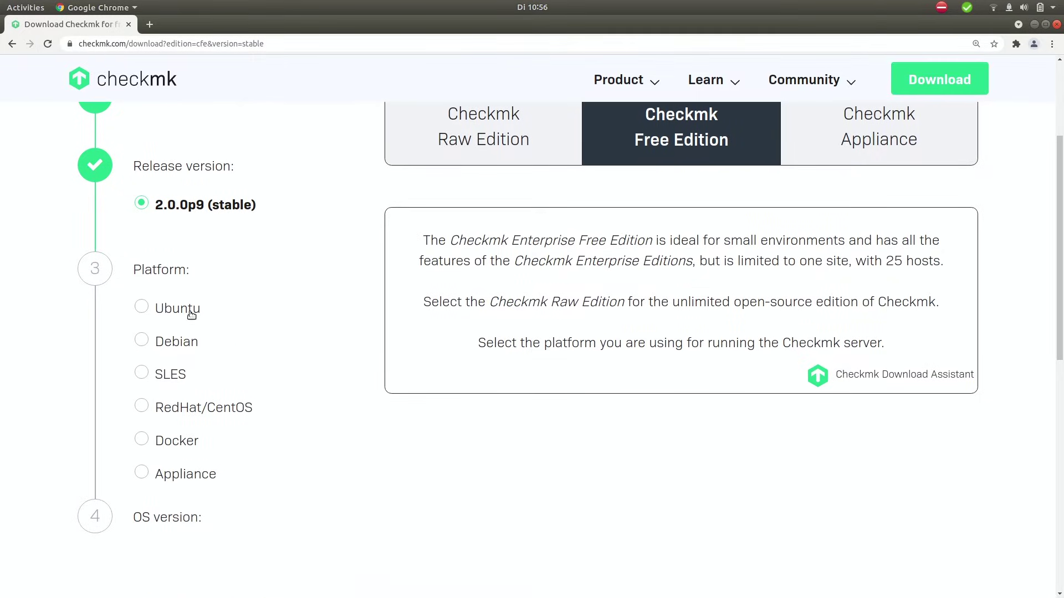
{"action": "left_click", "coordinate": [191, 315]}
{"action": "scroll", "coordinate": [226, 373], "scroll_direction": "down", "scroll_amount": 4}
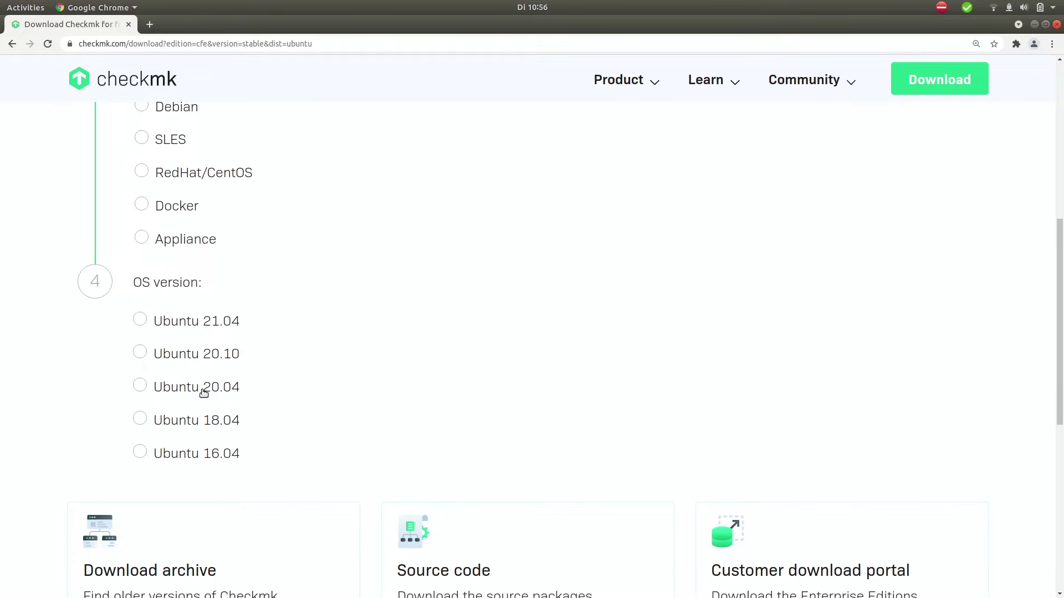
{"action": "left_click", "coordinate": [204, 392]}
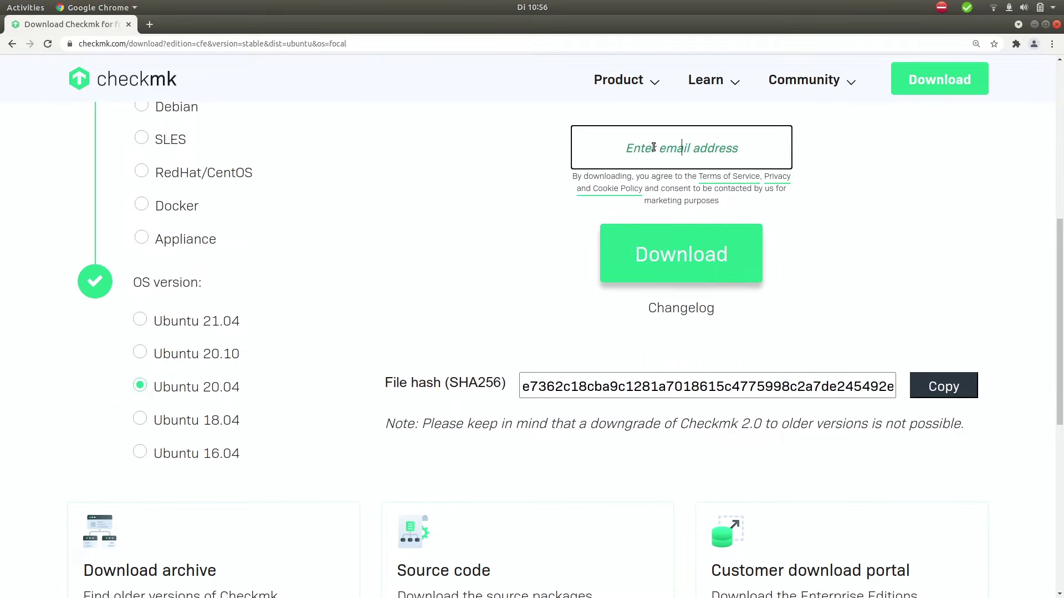
Step: Enter and correct the e-mail address, then download the Checkmk 2.0.0p9 Ubuntu package
{"action": "type", "text": "user@example.com"}
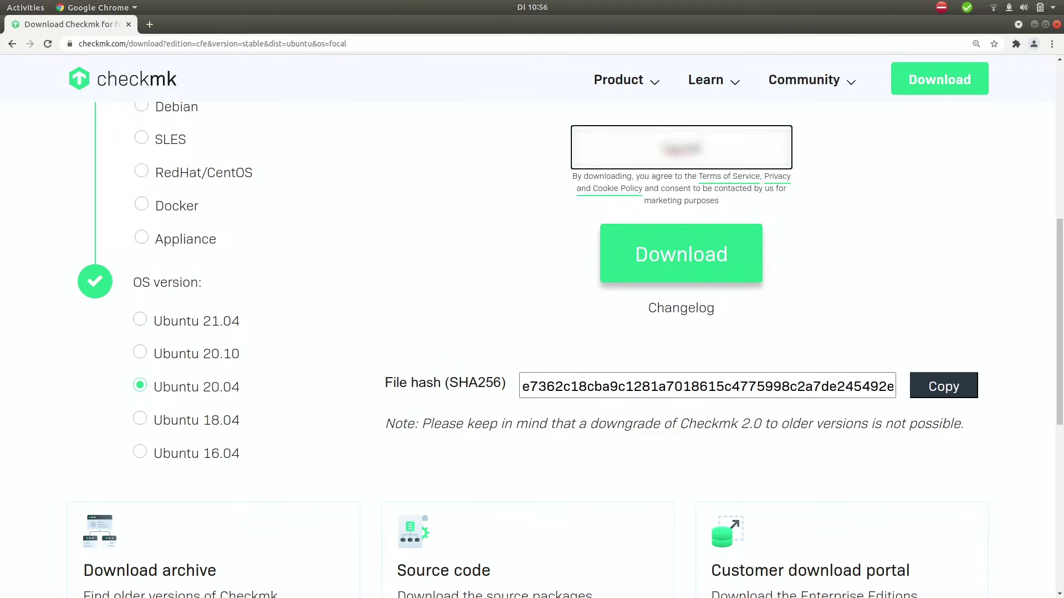
{"action": "type", "text": "mple.com"}
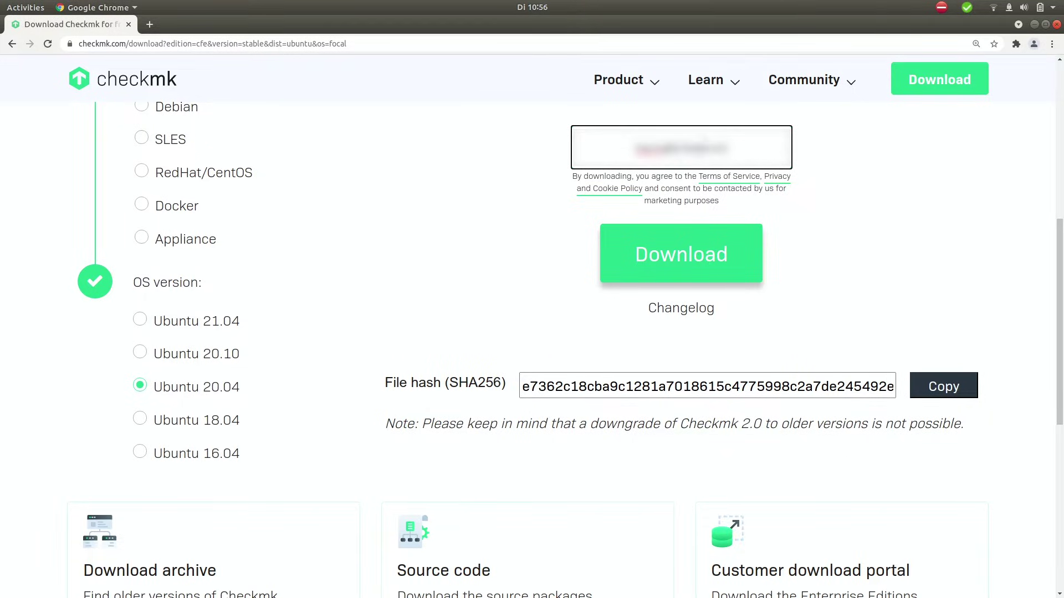
{"action": "type", "text": "de"}
{"action": "left_click_drag", "start_coordinate": [740, 148], "coordinate": [690, 148]}
{"action": "left_click", "coordinate": [755, 217]}
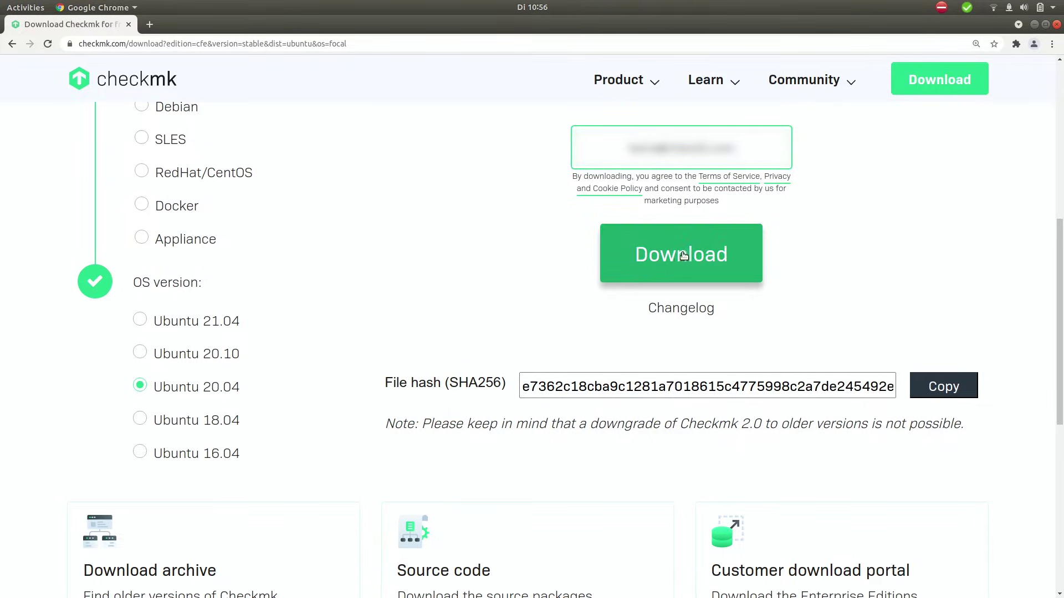
{"action": "left_click", "coordinate": [684, 255]}
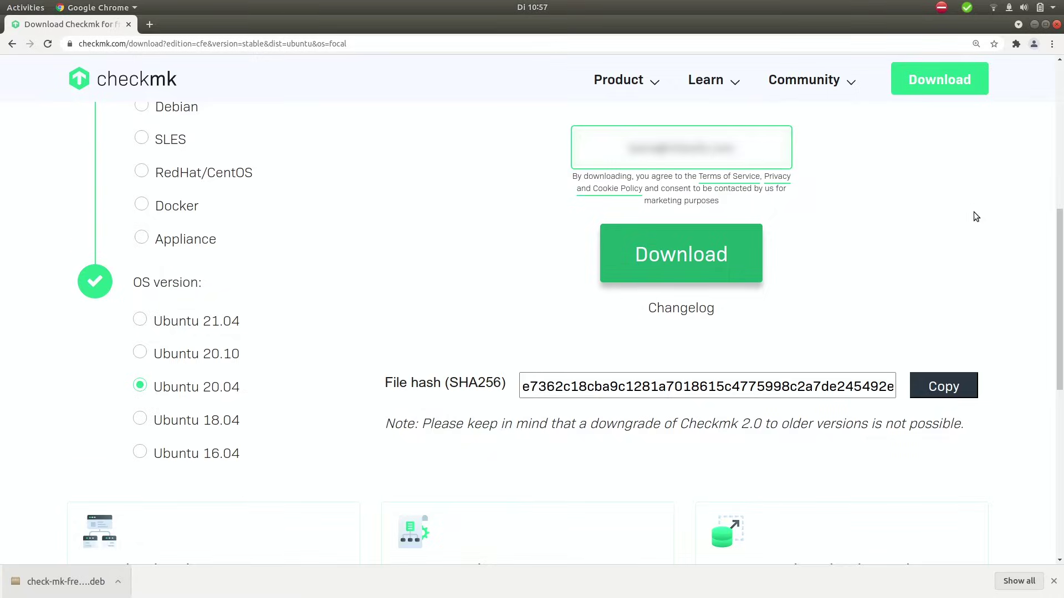
{"action": "key", "text": "ctrl+alt+t"}
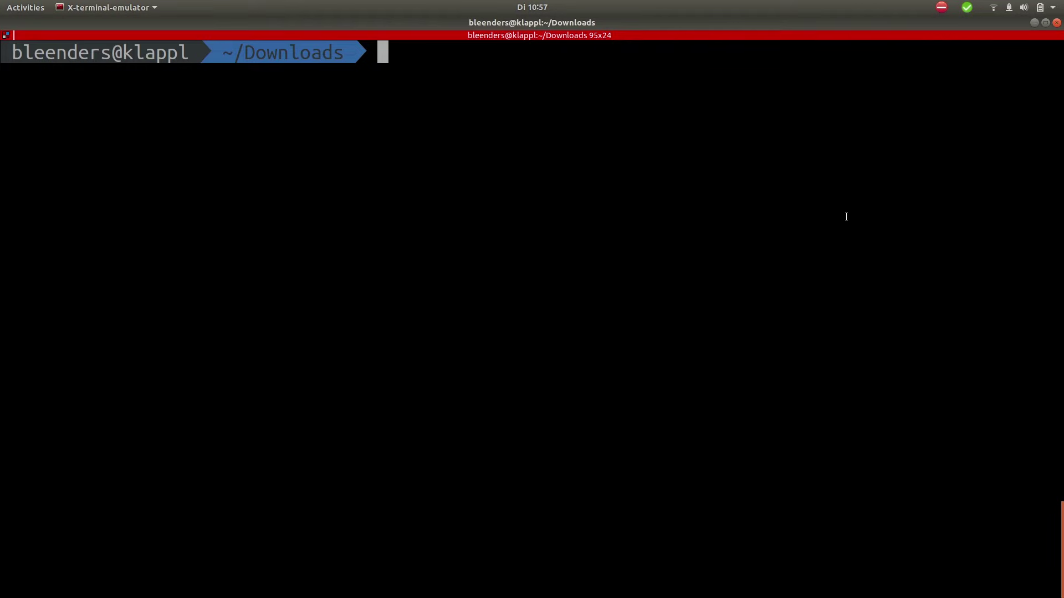
{"action": "type", "text": "ll"}
{"action": "key", "text": "Return"}
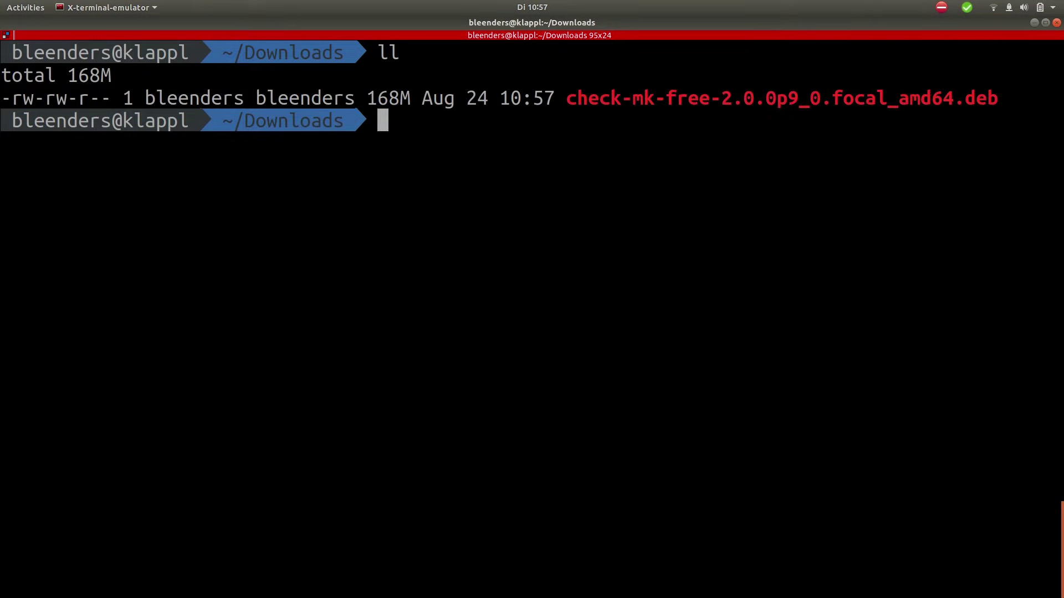
{"action": "type", "text": "scp"}
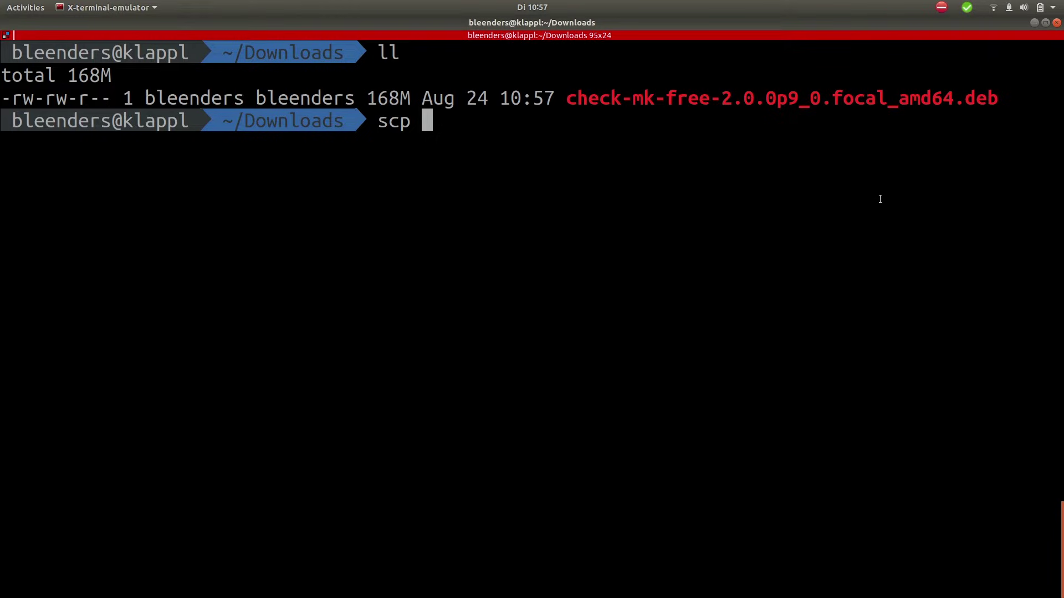
{"action": "left_click_drag", "start_coordinate": [564, 98], "coordinate": [999, 98]}
{"action": "key", "text": "ctrl+c"}
{"action": "left_click", "coordinate": [489, 121]}
{"action": "type", "text": "./"}
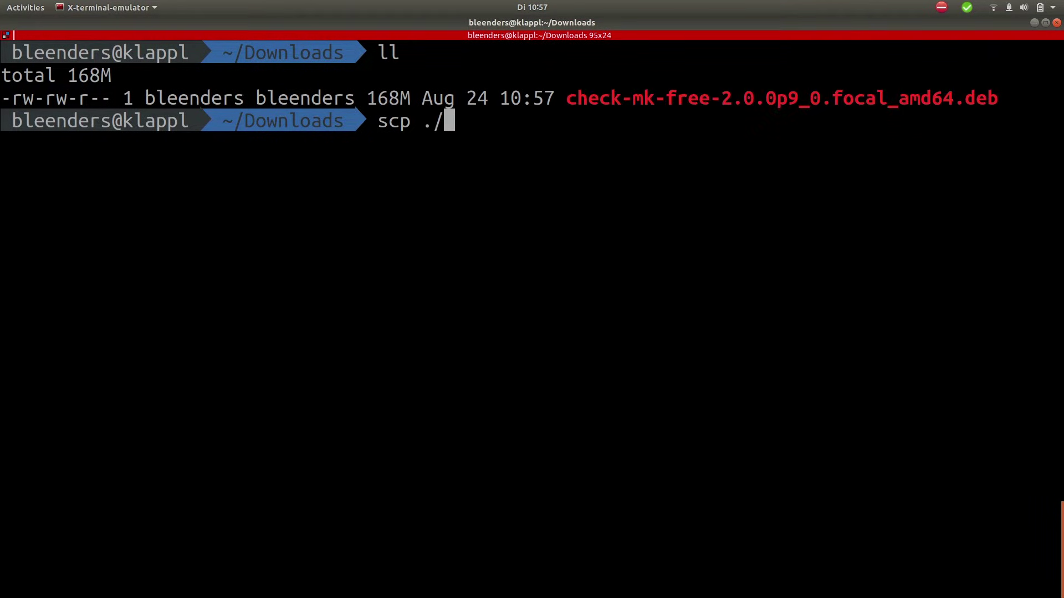
{"action": "key", "text": "ctrl+shift+v"}
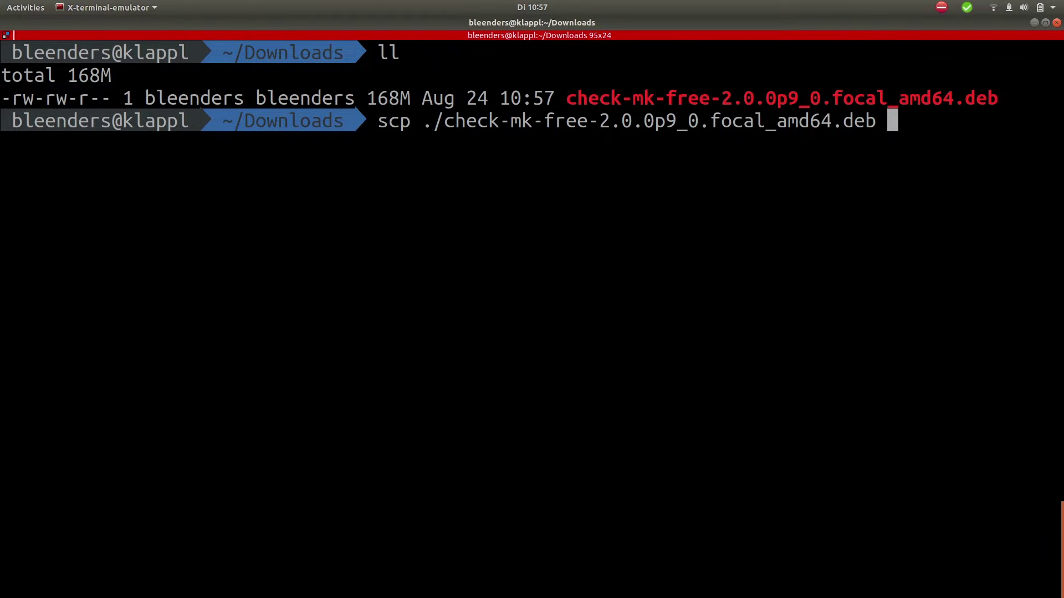
{"action": "type", "text": "root@192"}
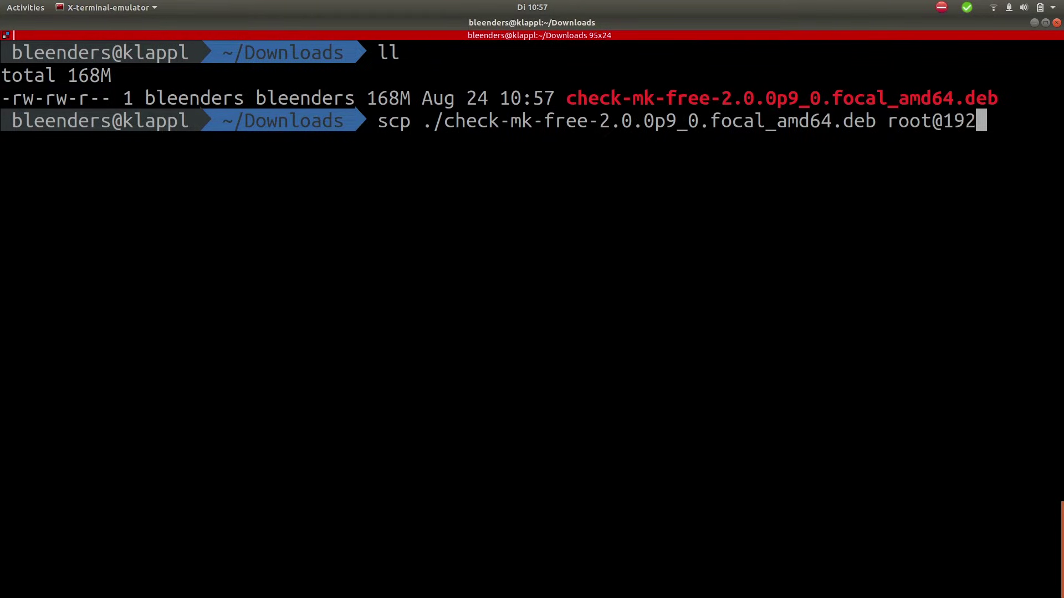
{"action": "type", "text": ".168"}
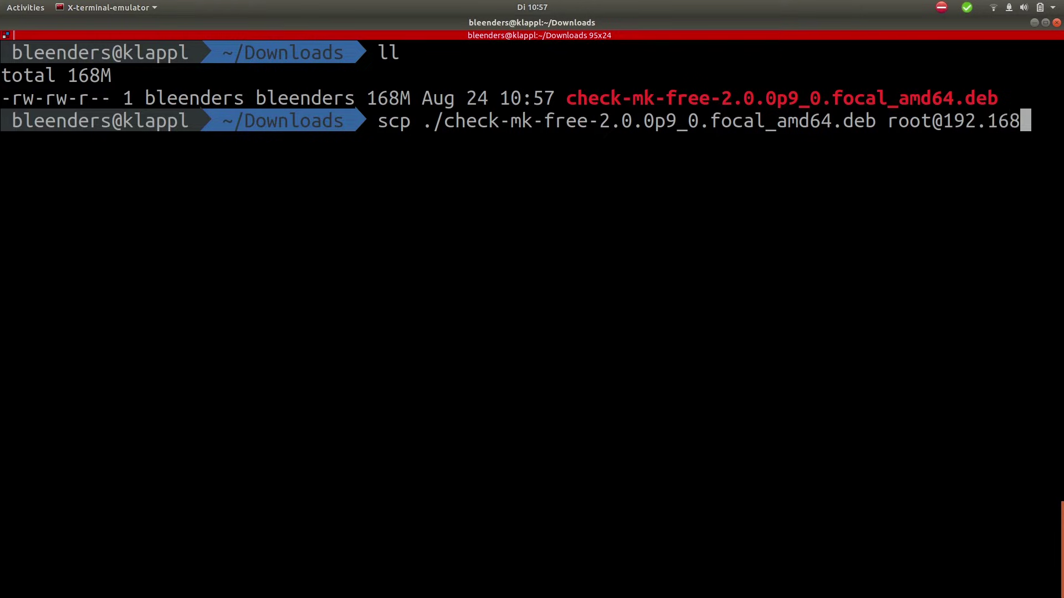
{"action": "type", "text": ".10.29"}
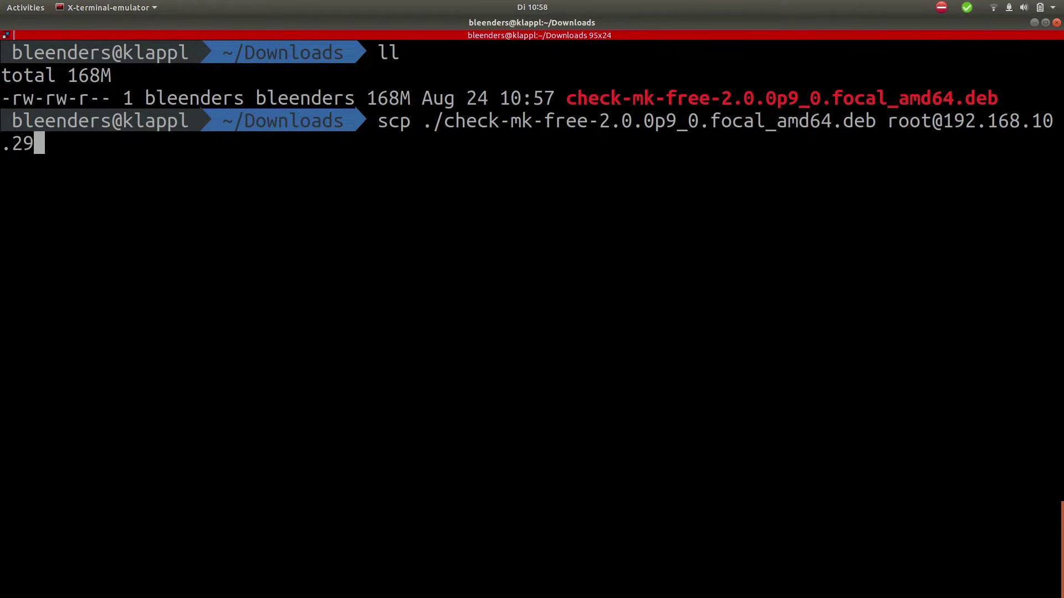
{"action": "type", "text": ":/tmp"}
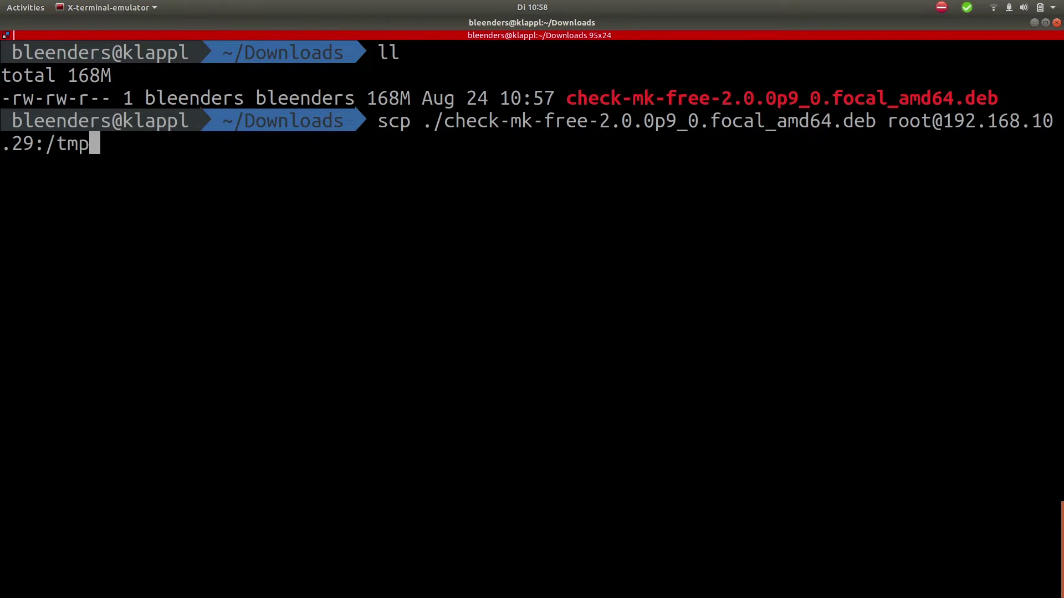
{"action": "key", "text": "Return"}
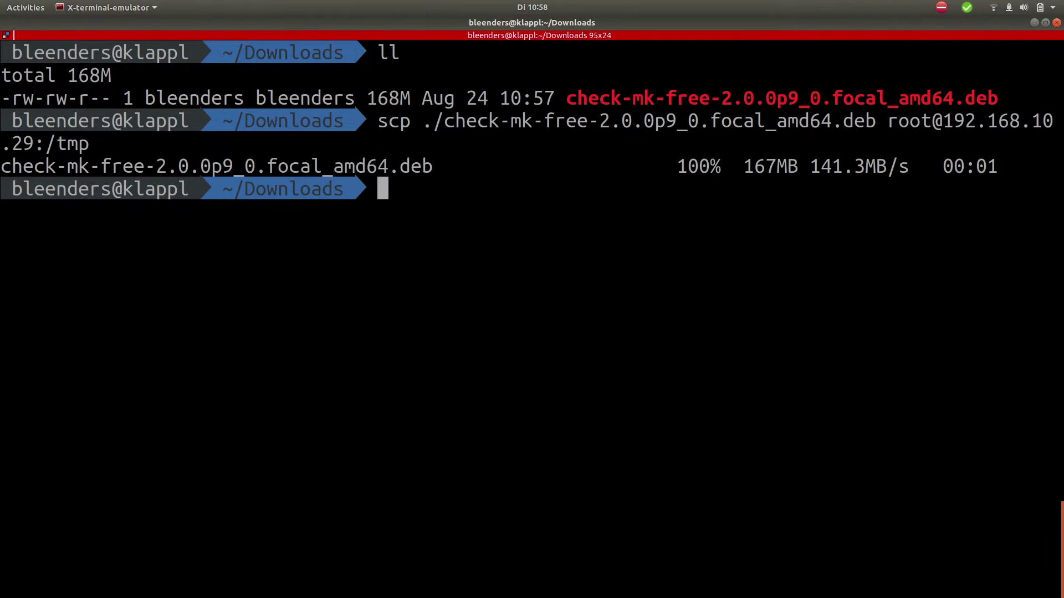
Step: Connect to 192.168.10.29 as root with ssh
{"action": "type", "text": "ssh root"}
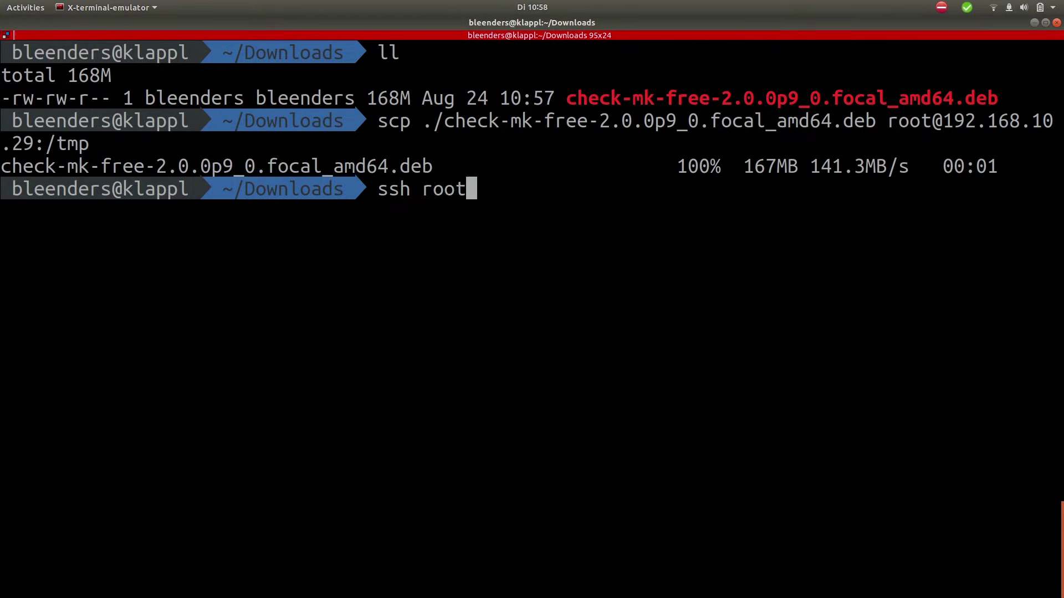
{"action": "type", "text": "@192."}
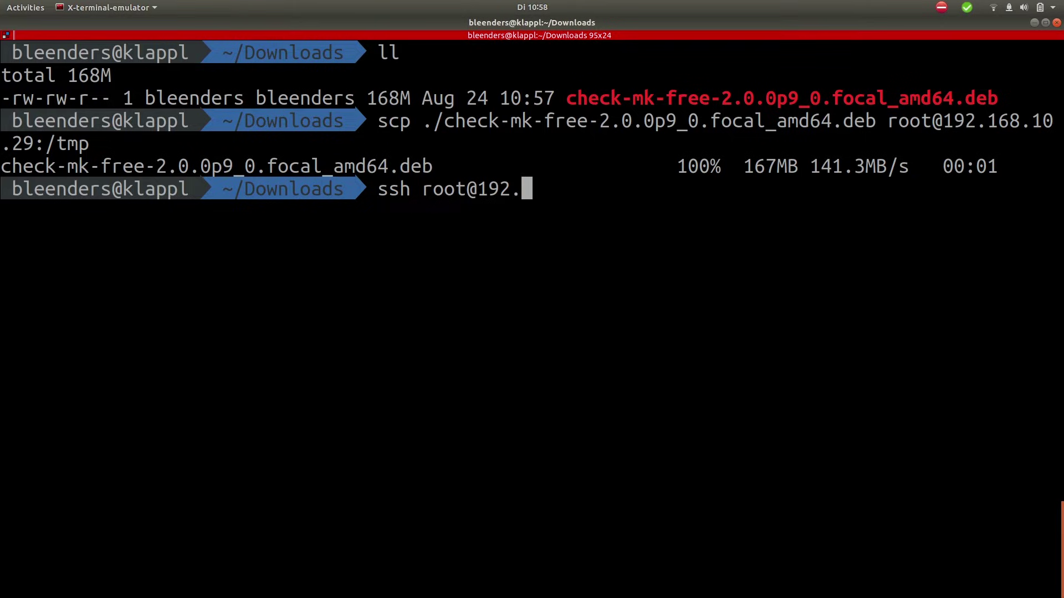
{"action": "type", "text": "168.10.29"}
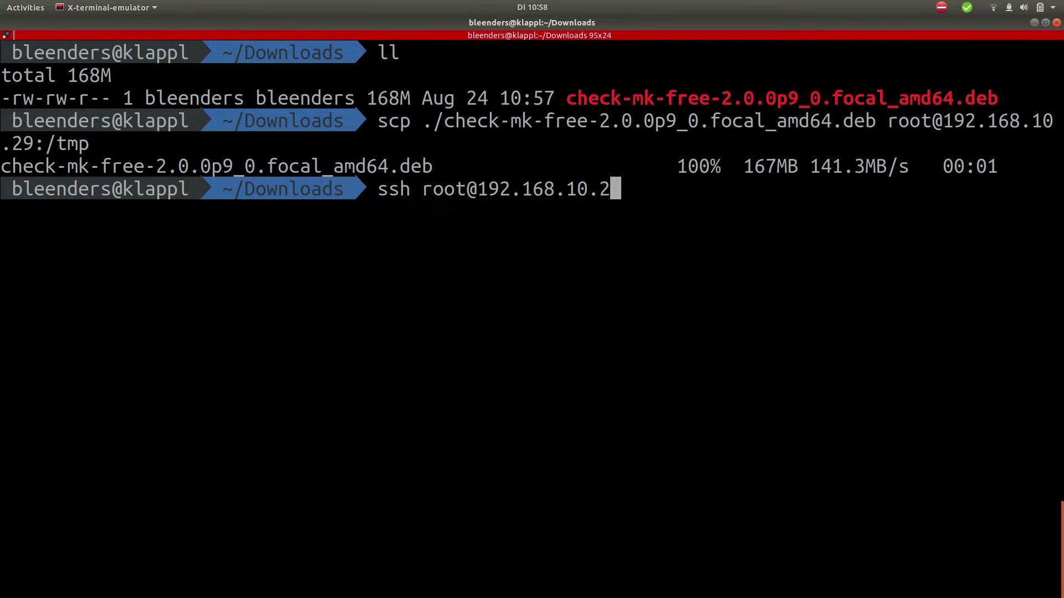
{"action": "key", "text": "Return"}
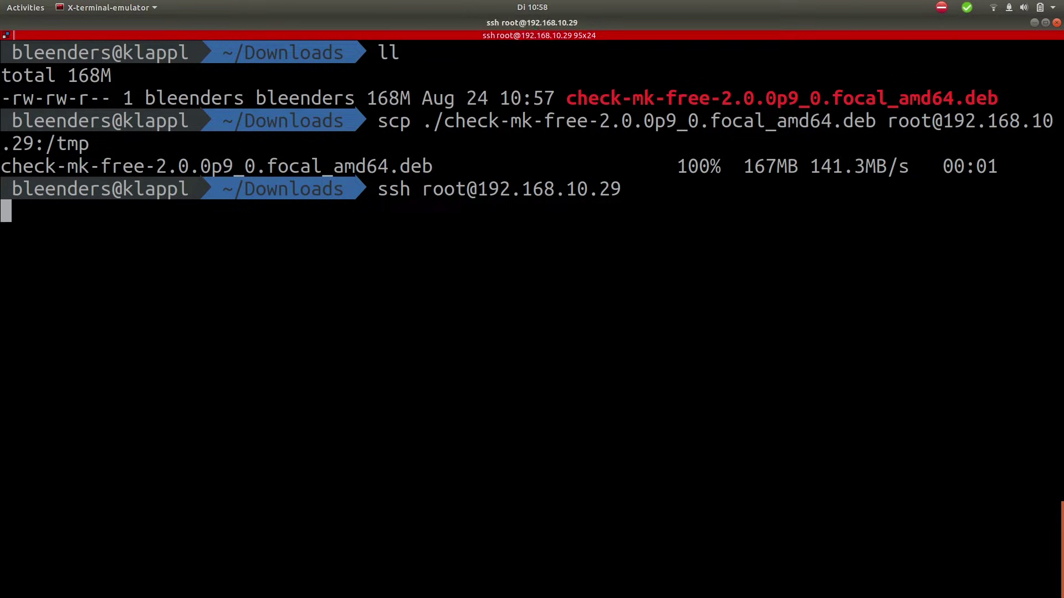
Step: Change into /tmp on the server and list its contents
{"action": "type", "text": "cd /tm"}
{"action": "key", "text": "Tab"}
{"action": "key", "text": "Return"}
{"action": "type", "text": "ll"}
{"action": "key", "text": "Return"}
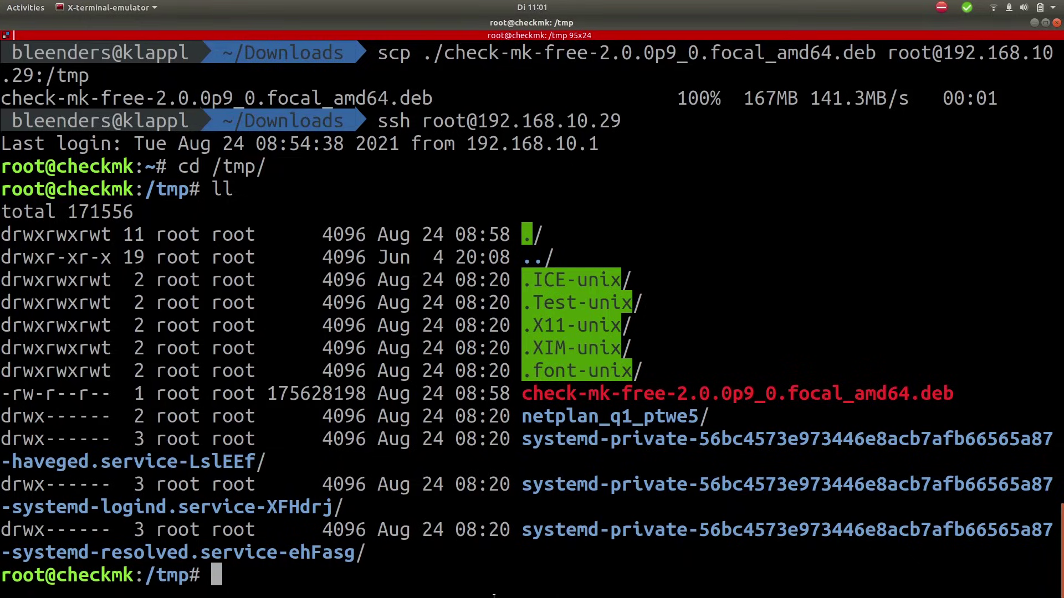
Step: Install ./check-mk-free-2.0.0p9_0.focal_amd64.deb with apt, confirming Y for the 125 new packages
{"action": "type", "text": "apt install ../"}
{"action": "key", "text": "BackSpace"}
{"action": "key", "text": "BackSpace"}
{"action": "type", "text": "/"}
{"action": "key", "text": "Tab"}
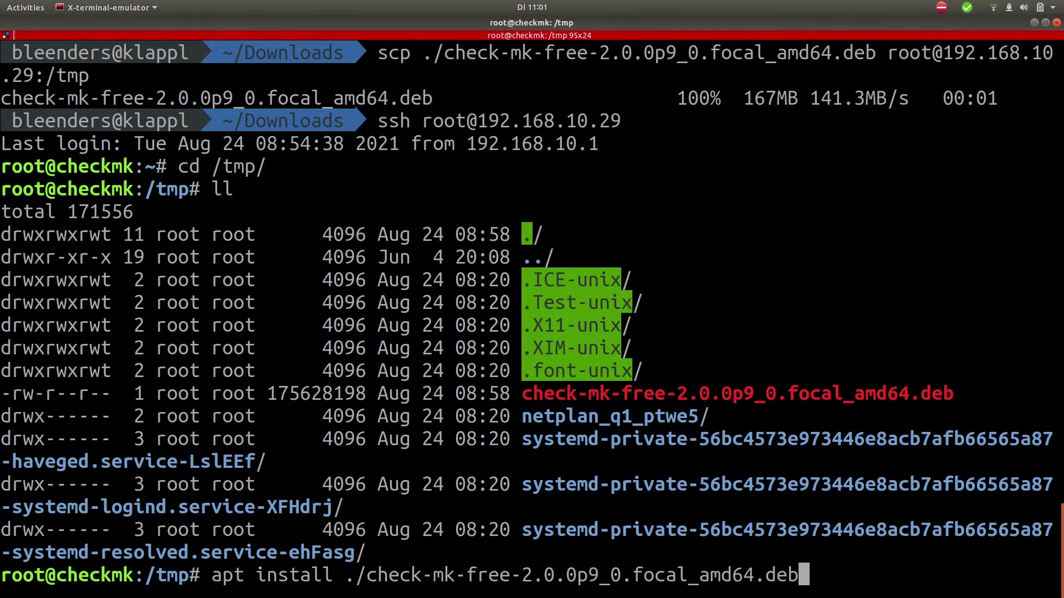
{"action": "key", "text": "Return"}
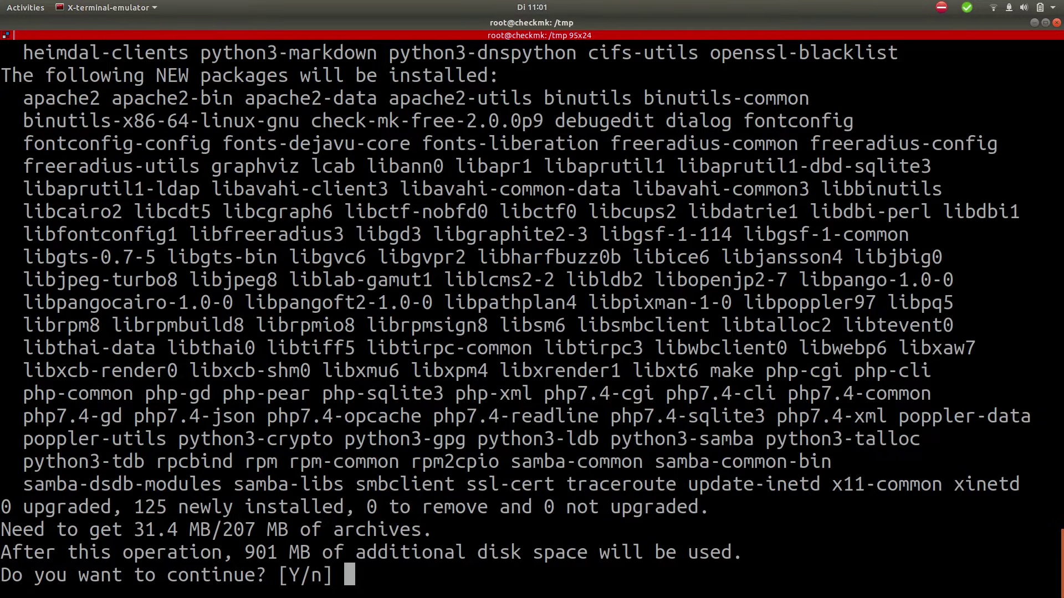
{"action": "type", "text": "Y"}
{"action": "key", "text": "Return"}
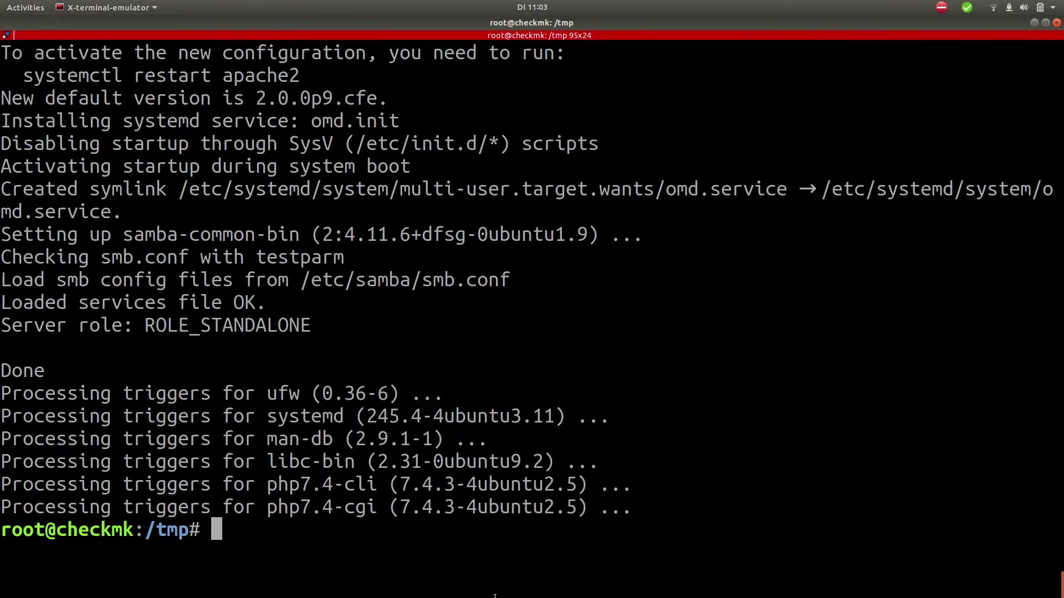
Step: Check the installed OMD version, then create the site with omd create test_site
{"action": "key", "text": "ctrl+l"}
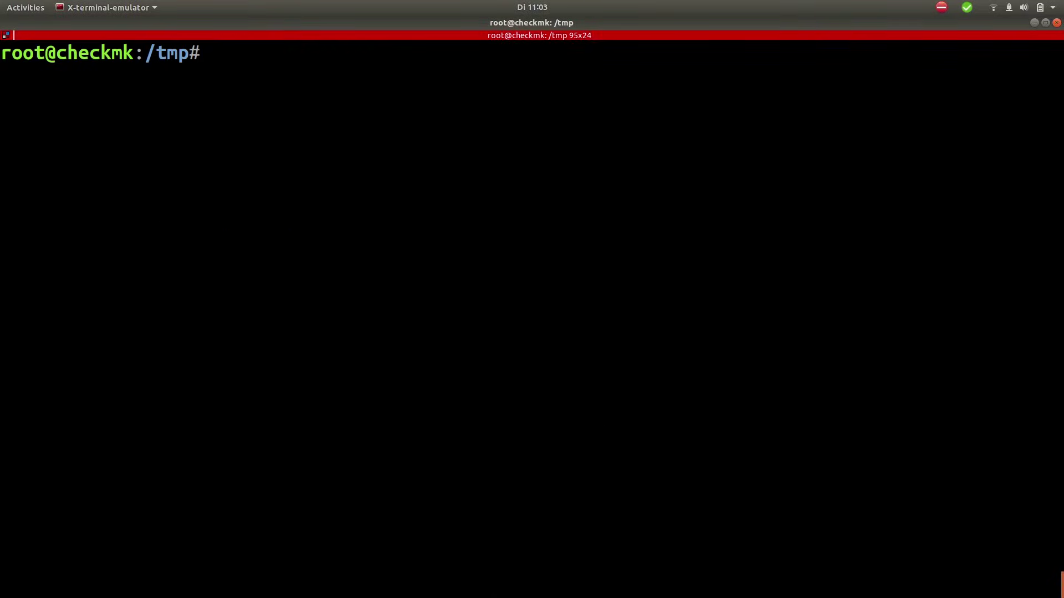
{"action": "type", "text": "omd version"}
{"action": "key", "text": "Return"}
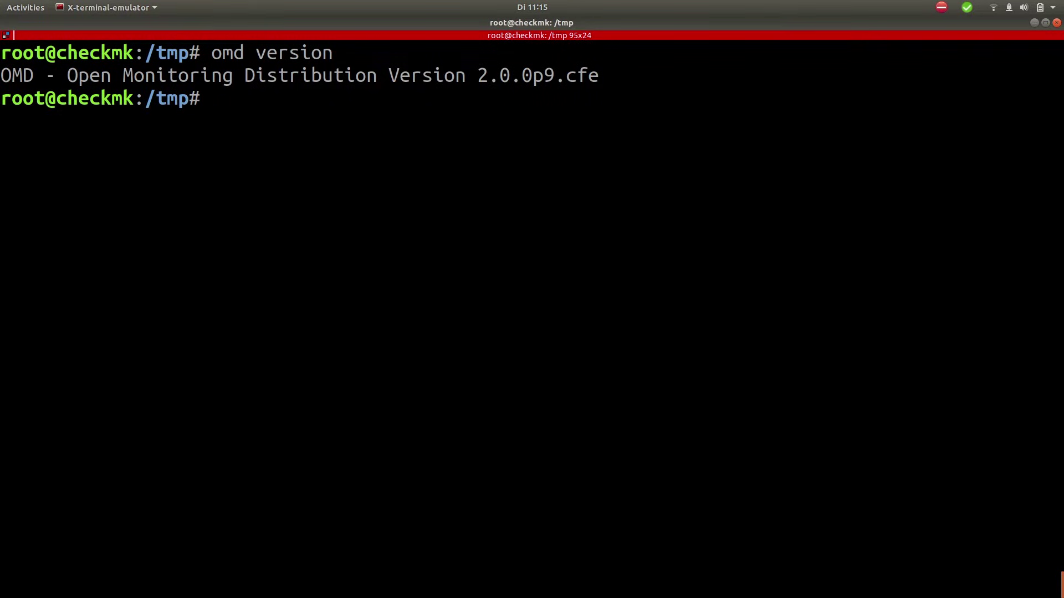
{"action": "type", "text": "omd create "}
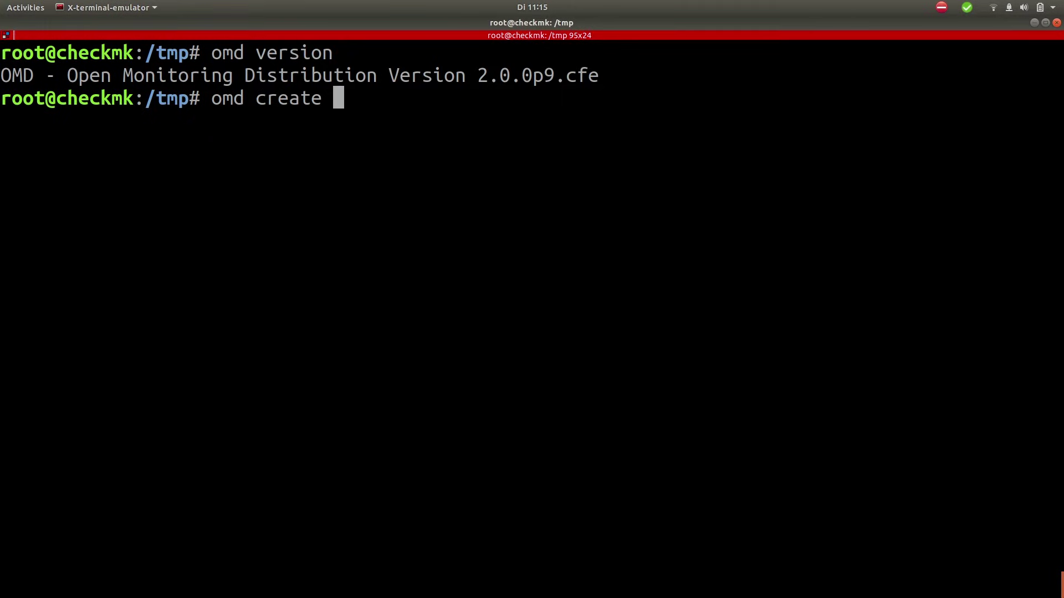
{"action": "type", "text": "test"}
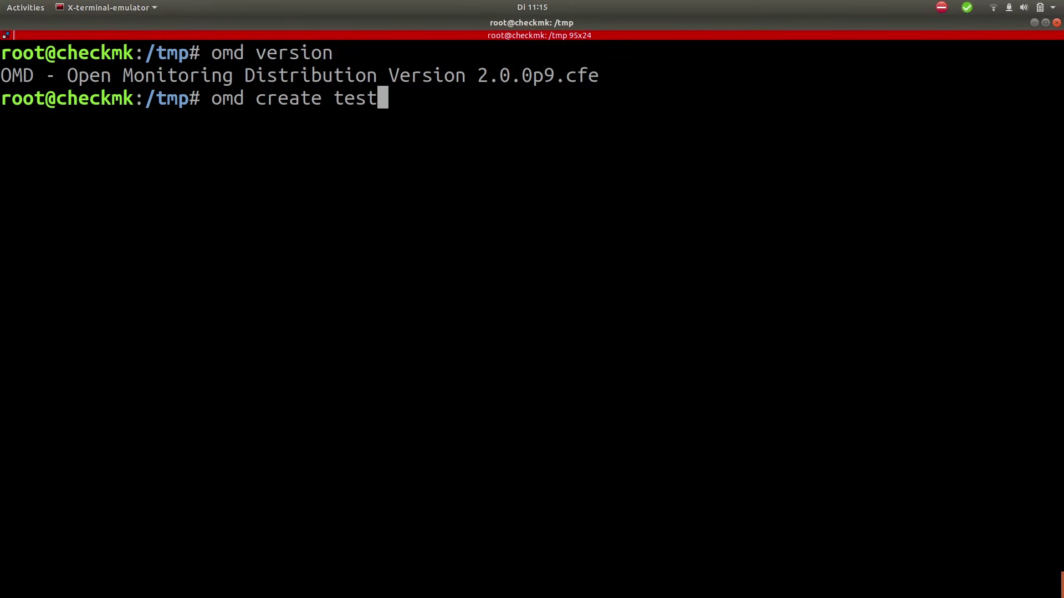
{"action": "type", "text": "_site"}
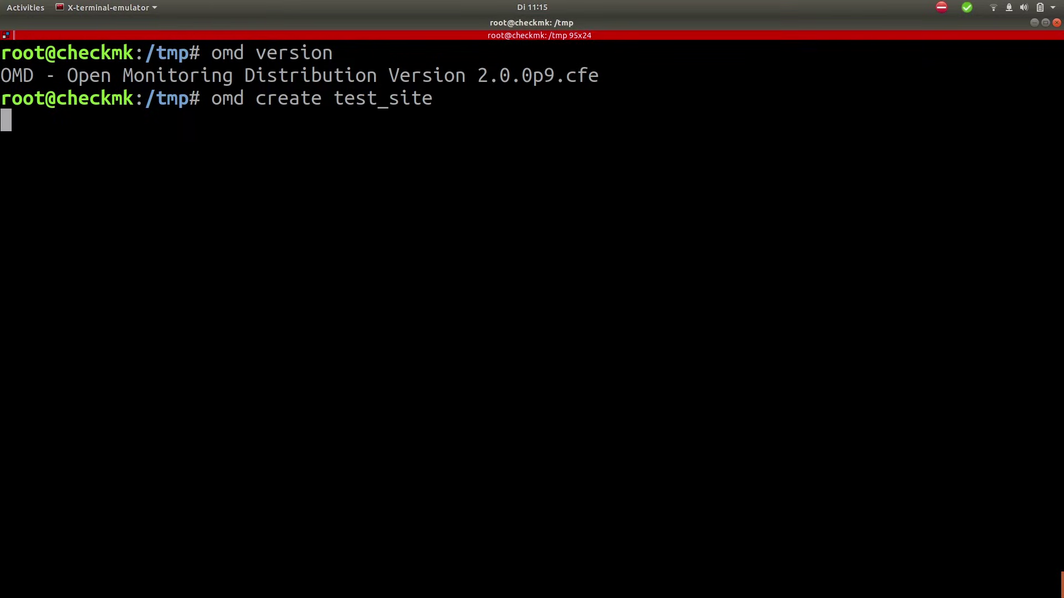
{"action": "key", "text": "Return"}
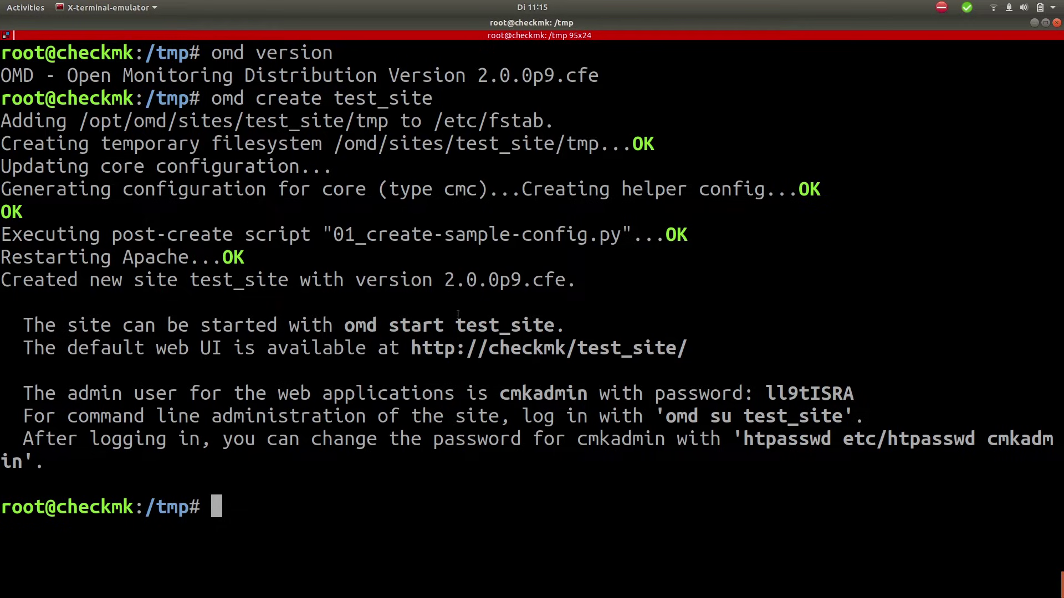
Step: Note the generated admin password and run omd status, showing all test_site services stopped
{"action": "double_click", "coordinate": [780, 392]}
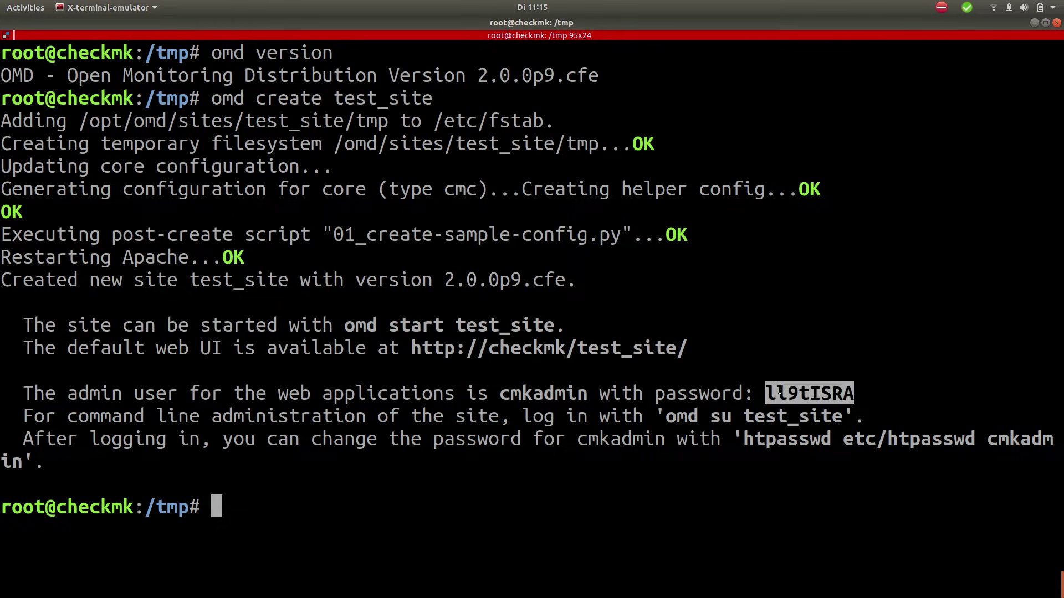
{"action": "left_click", "coordinate": [297, 508]}
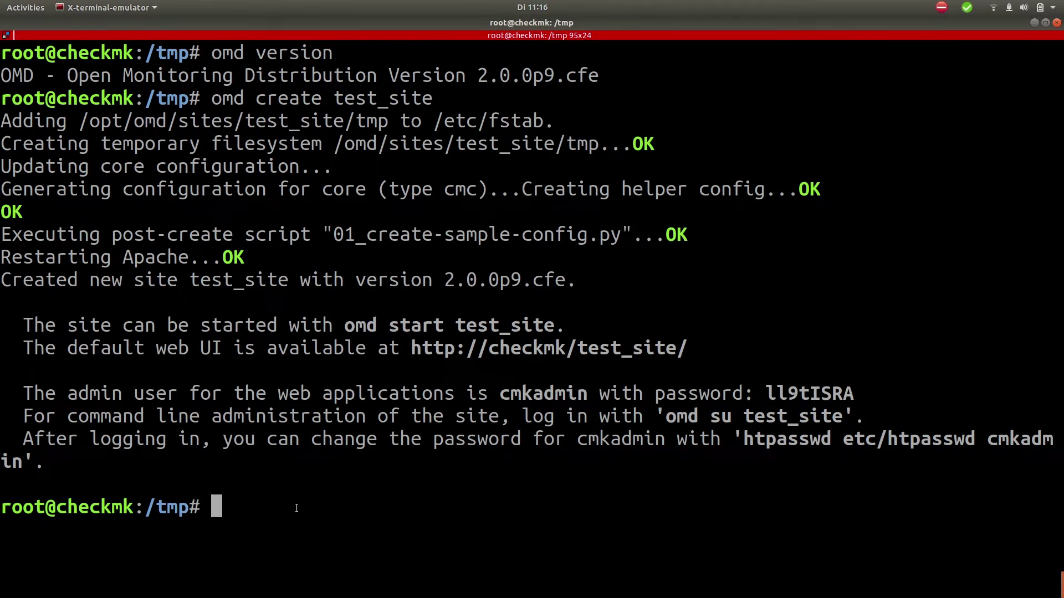
{"action": "type", "text": "omd stt"}
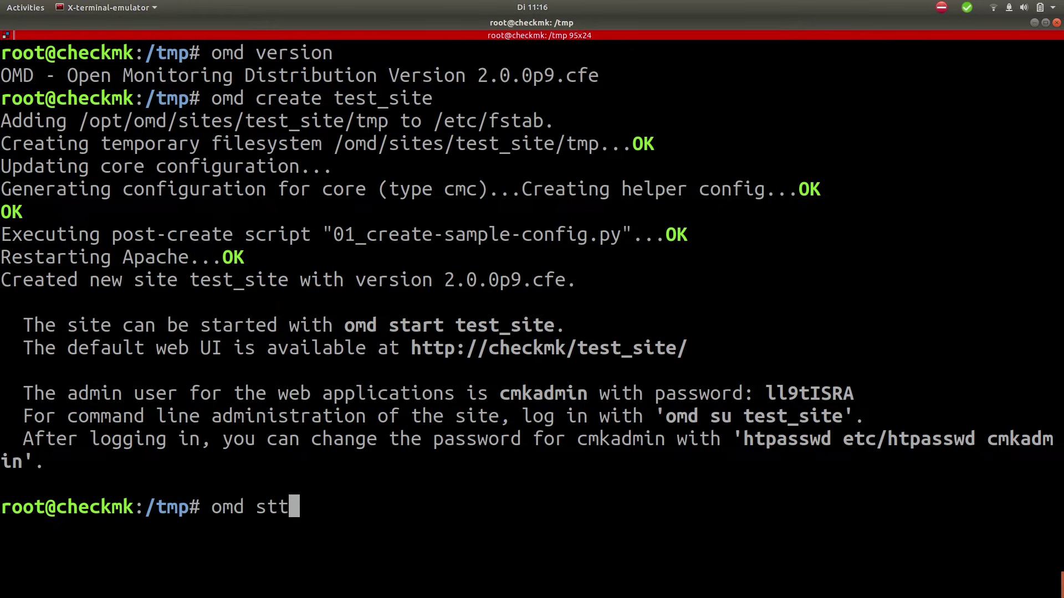
{"action": "key", "text": "BackSpace"}
{"action": "type", "text": "atus"}
{"action": "key", "text": "Return"}
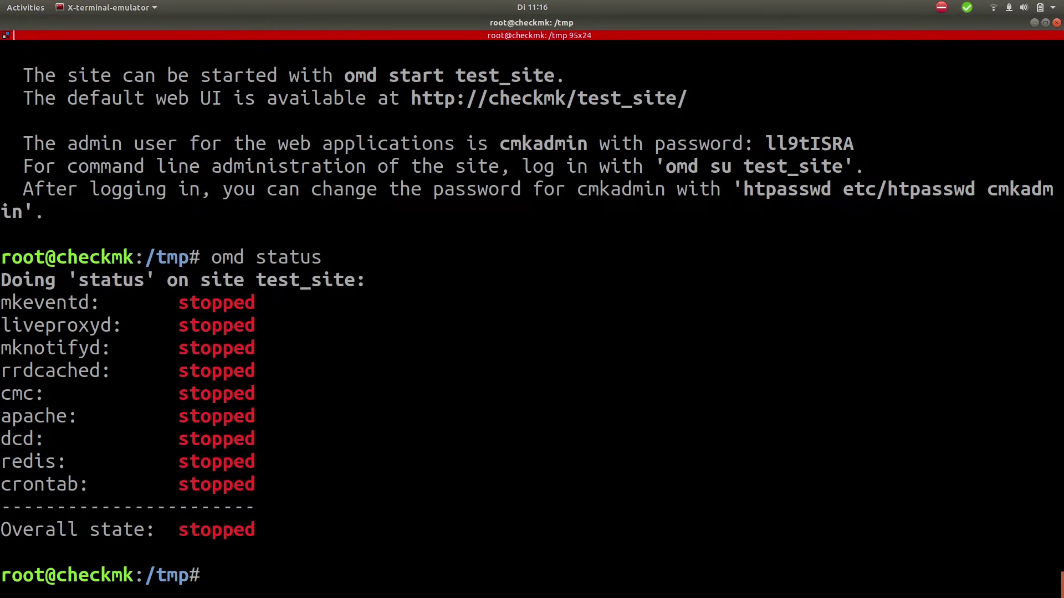
{"action": "type", "text": "omd start "}
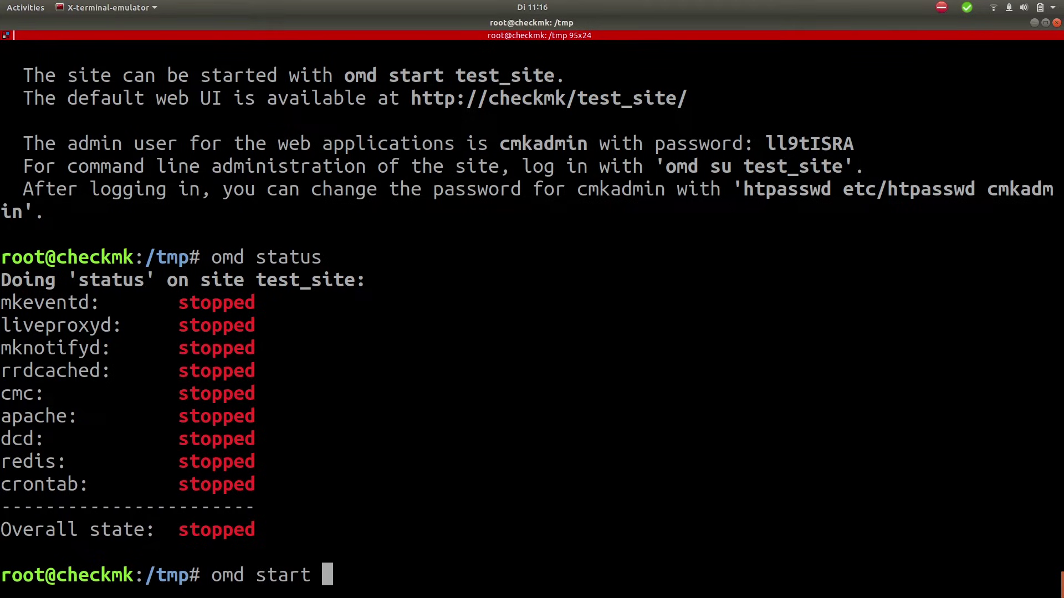
{"action": "type", "text": "test_site"}
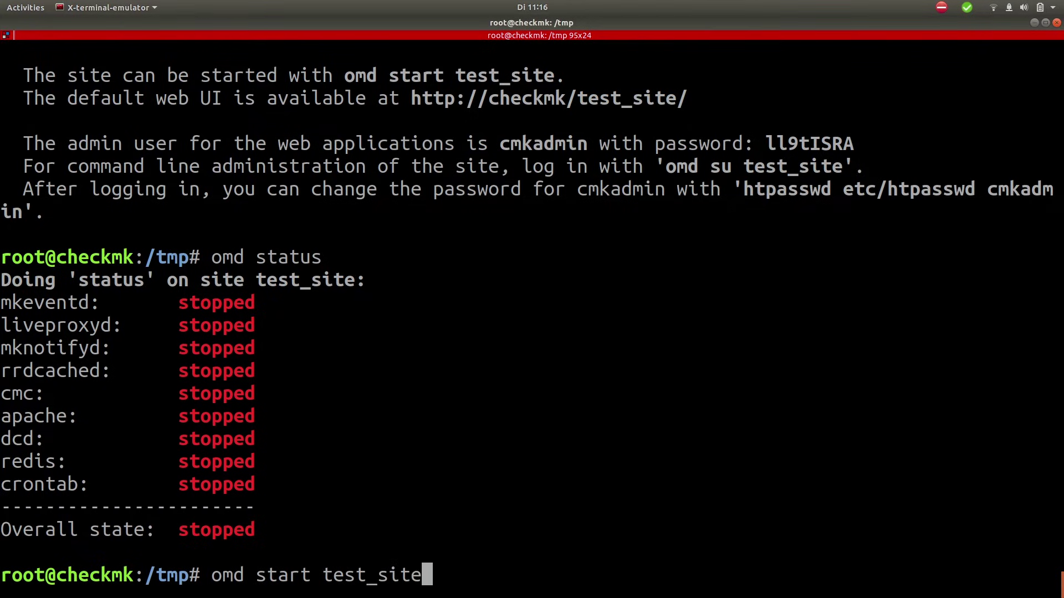
Step: Run omd start test_site so every service and crontab reports OK
{"action": "key", "text": "Return"}
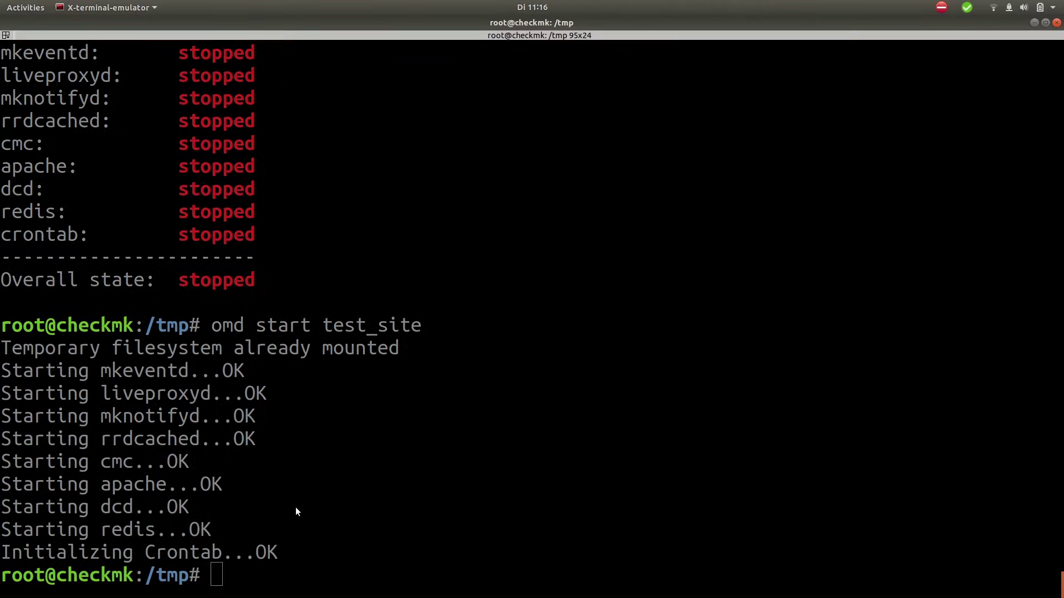
Step: Load 192.168.10.29/test_site in Chrome and enter user cmkadmin with the saved password
{"action": "key", "text": "alt+Tab"}
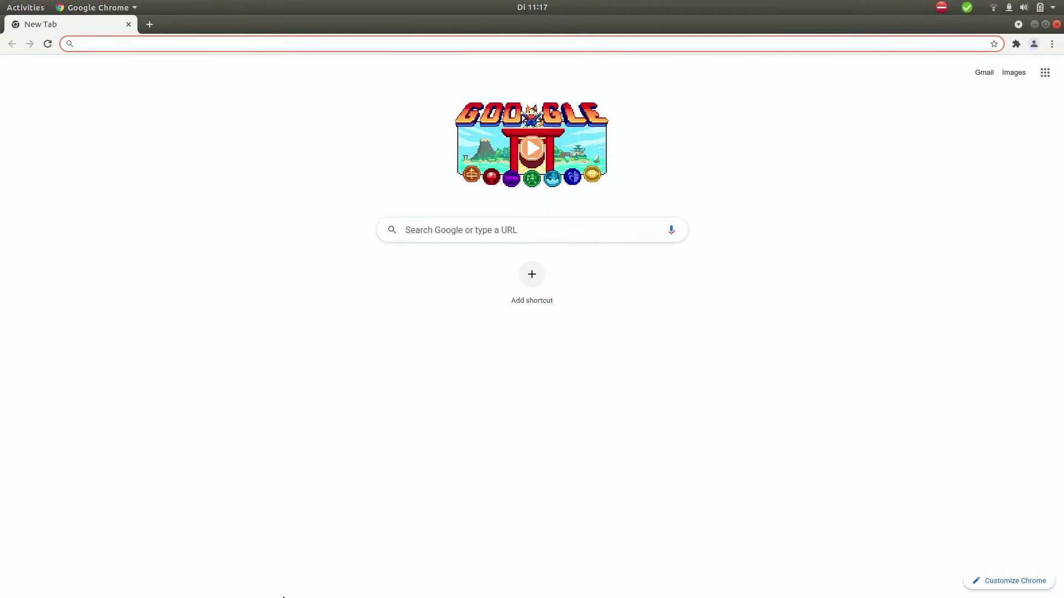
{"action": "type", "text": "192."}
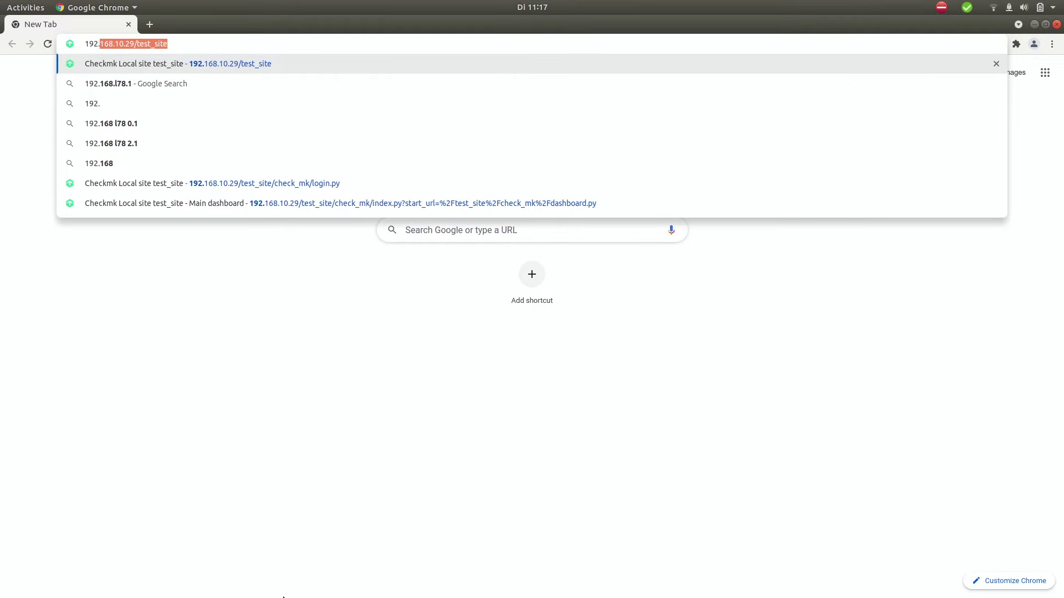
{"action": "type", "text": "168.1"}
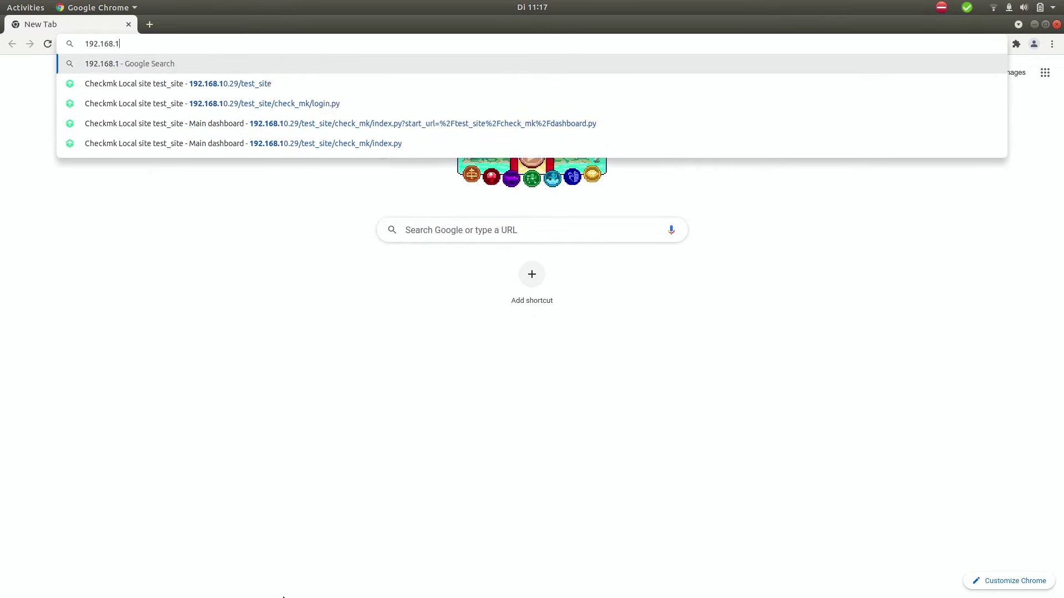
{"action": "type", "text": "0.29/test_site"}
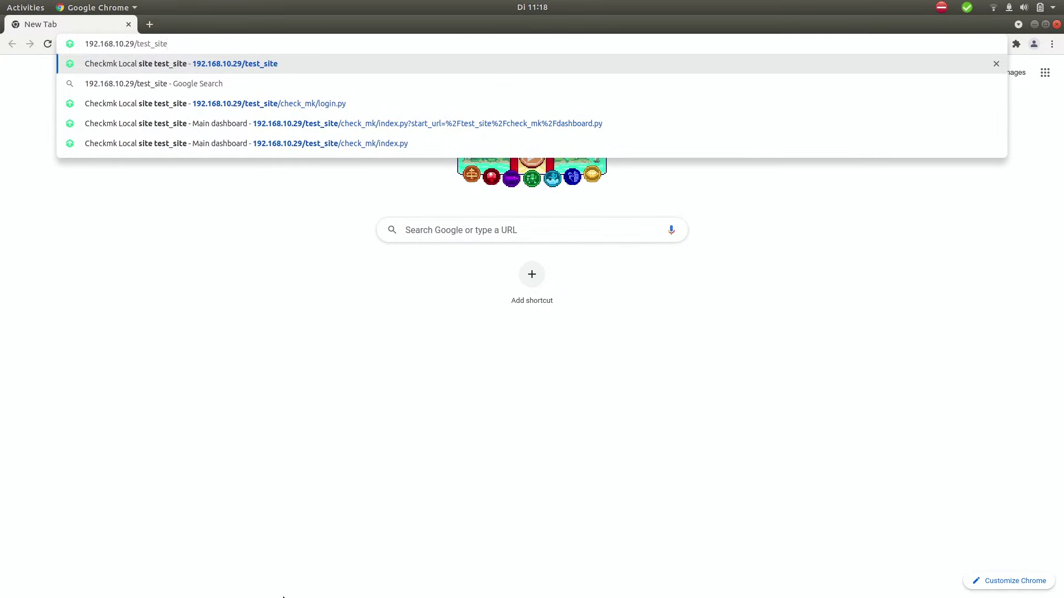
{"action": "key", "text": "Return"}
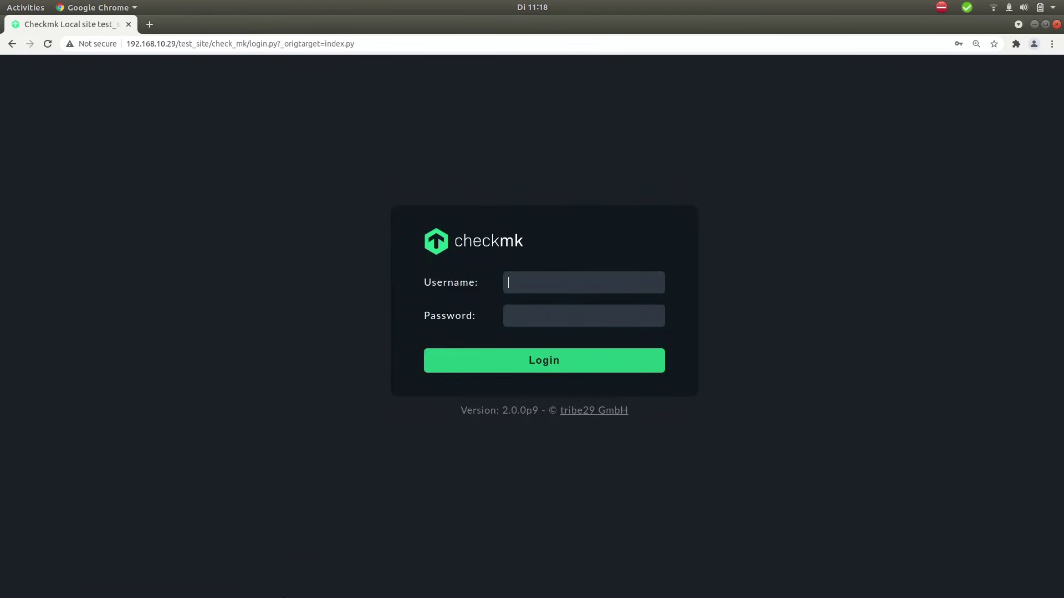
{"action": "type", "text": "cmkadmin"}
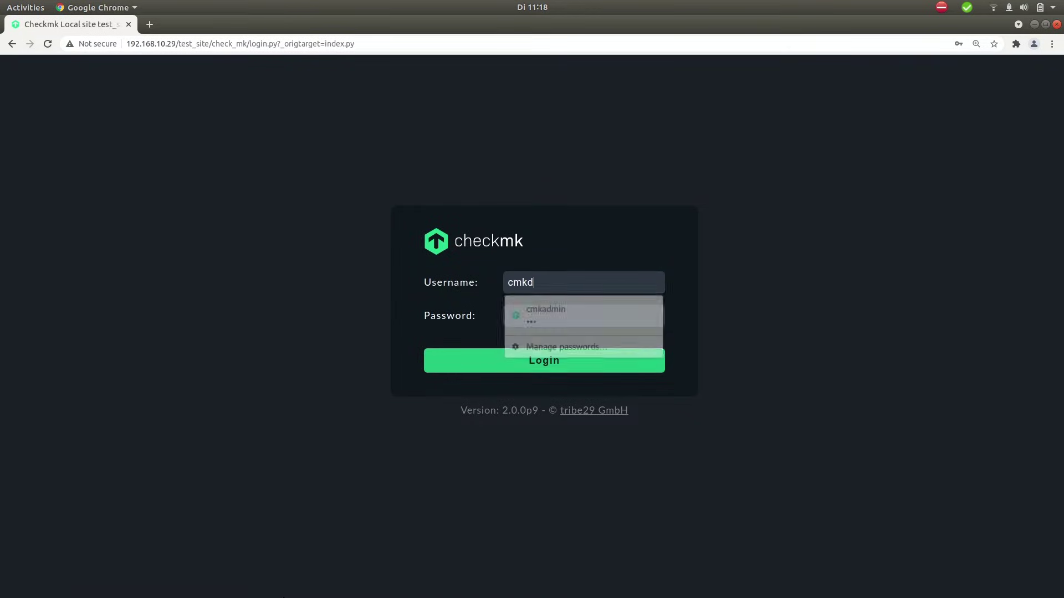
{"action": "key", "text": "Tab"}
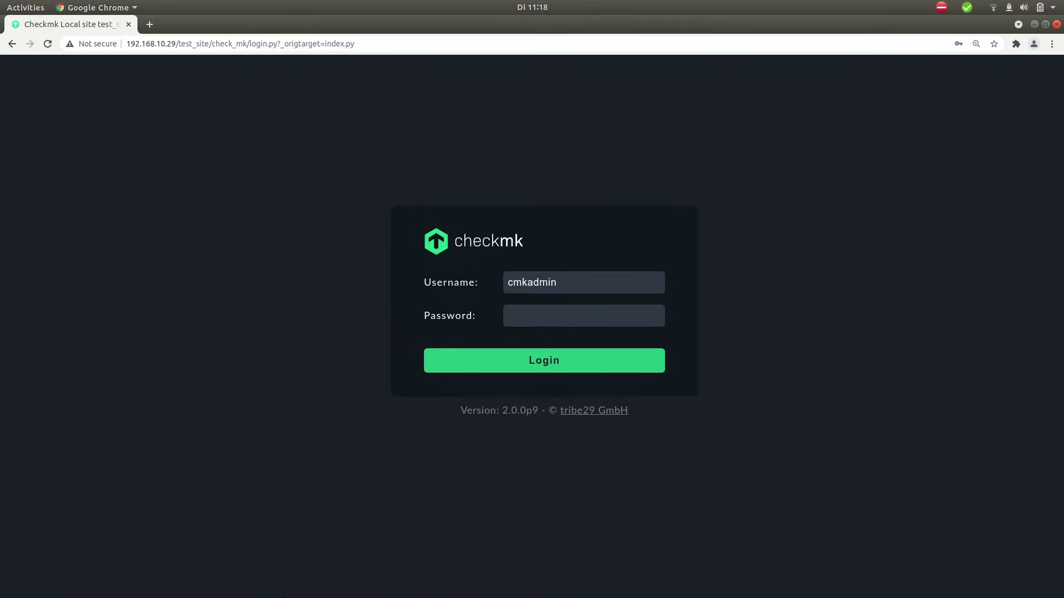
{"action": "key", "text": "ctrl+v"}
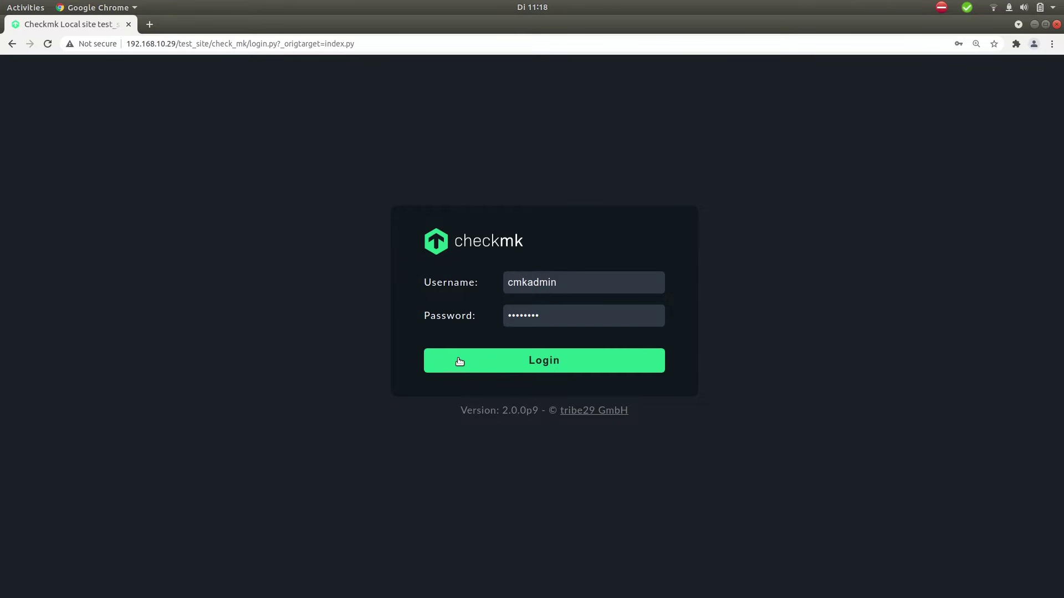
Step: Log in, decline Chrome's password save, and enter current and new passwords under User > Change password
{"action": "left_click", "coordinate": [459, 361]}
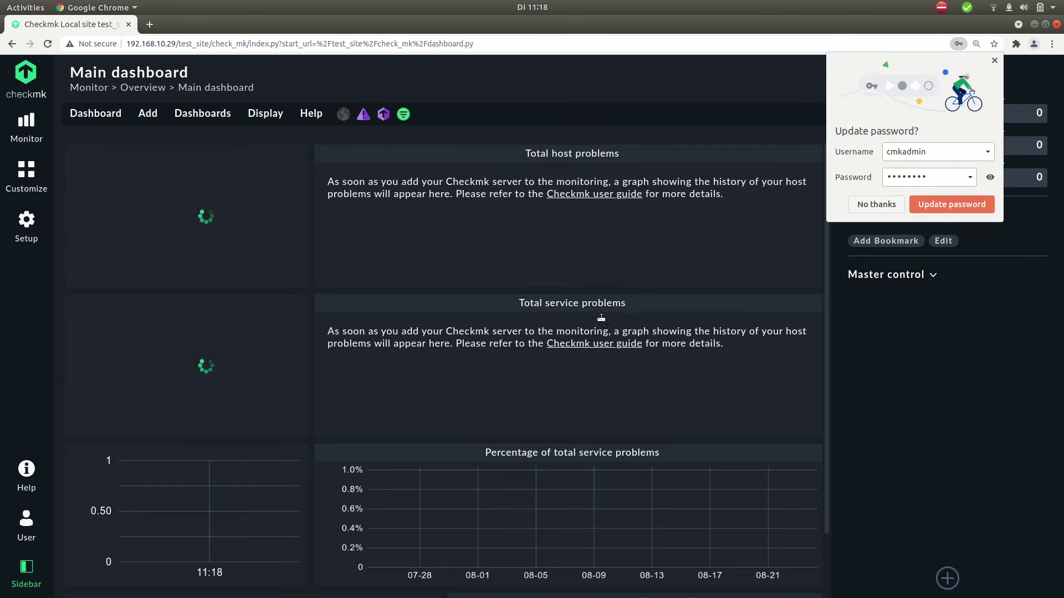
{"action": "left_click", "coordinate": [876, 204]}
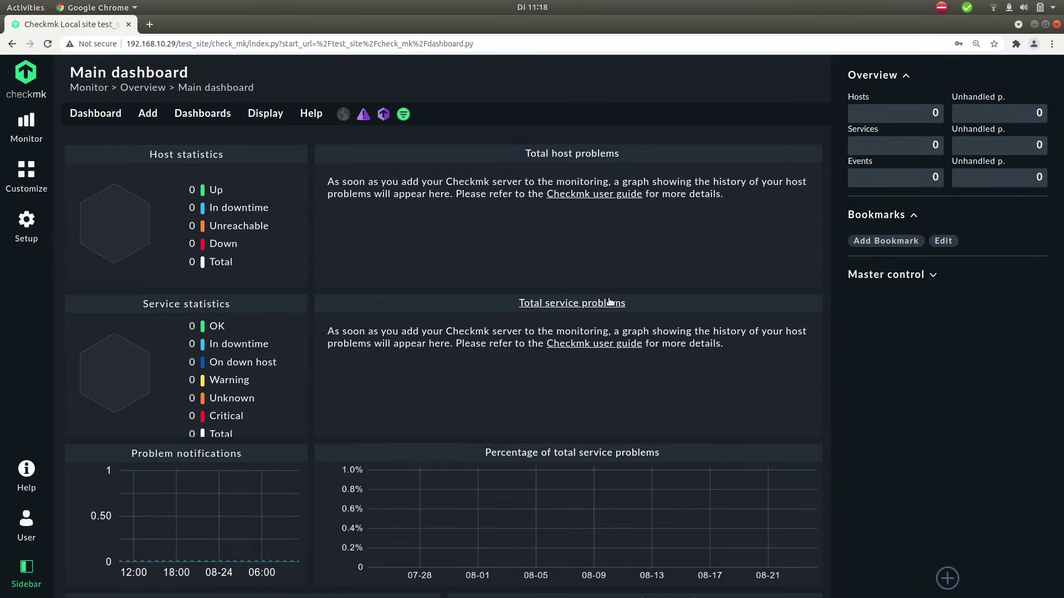
{"action": "left_click", "coordinate": [24, 525]}
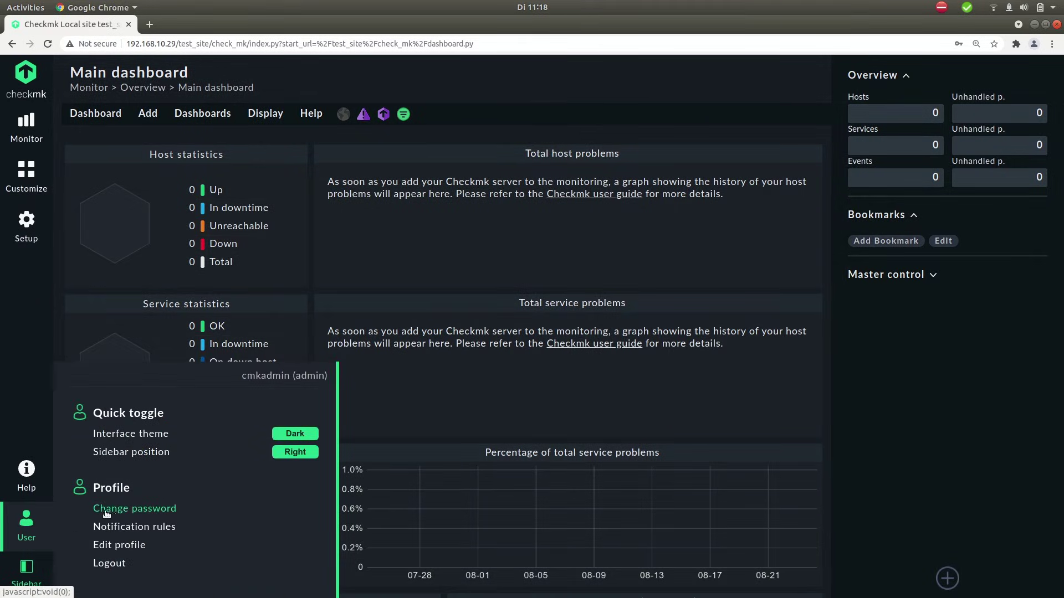
{"action": "left_click", "coordinate": [133, 509]}
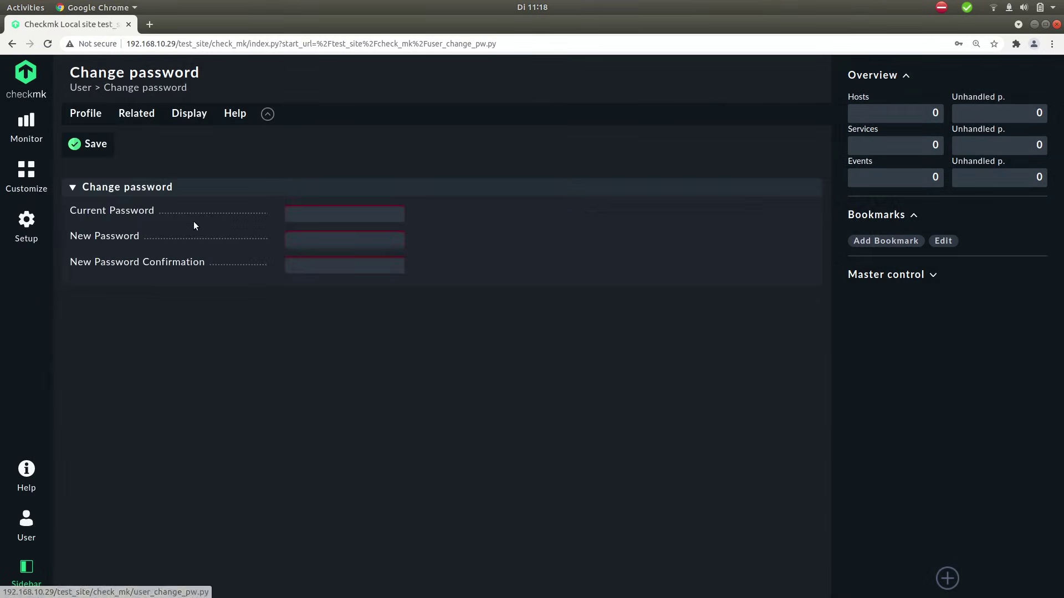
{"action": "left_click", "coordinate": [297, 213]}
{"action": "type", "text": "********"}
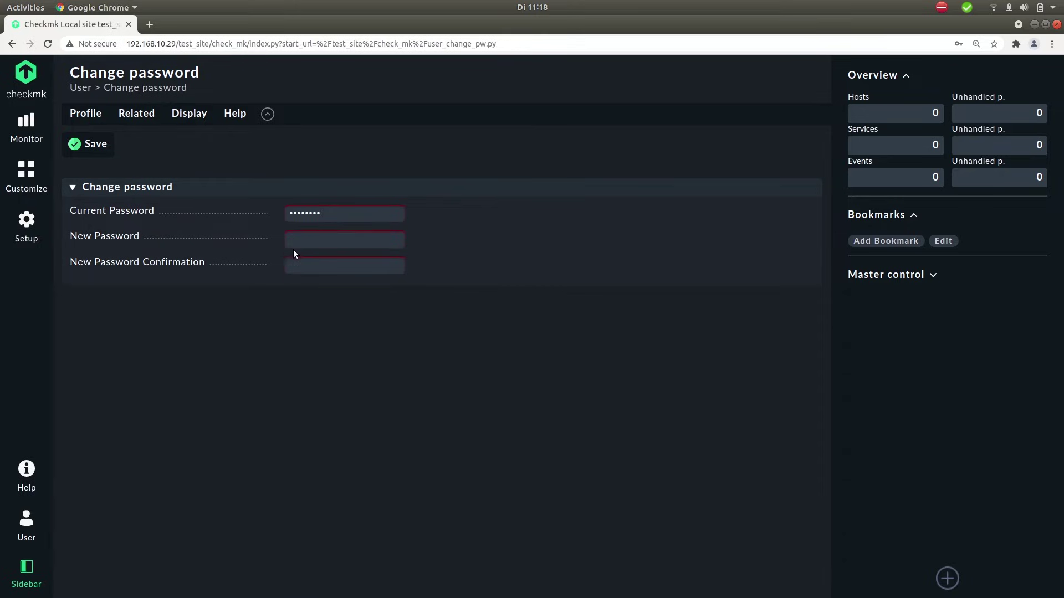
{"action": "left_click", "coordinate": [311, 238]}
{"action": "type", "text": "******"}
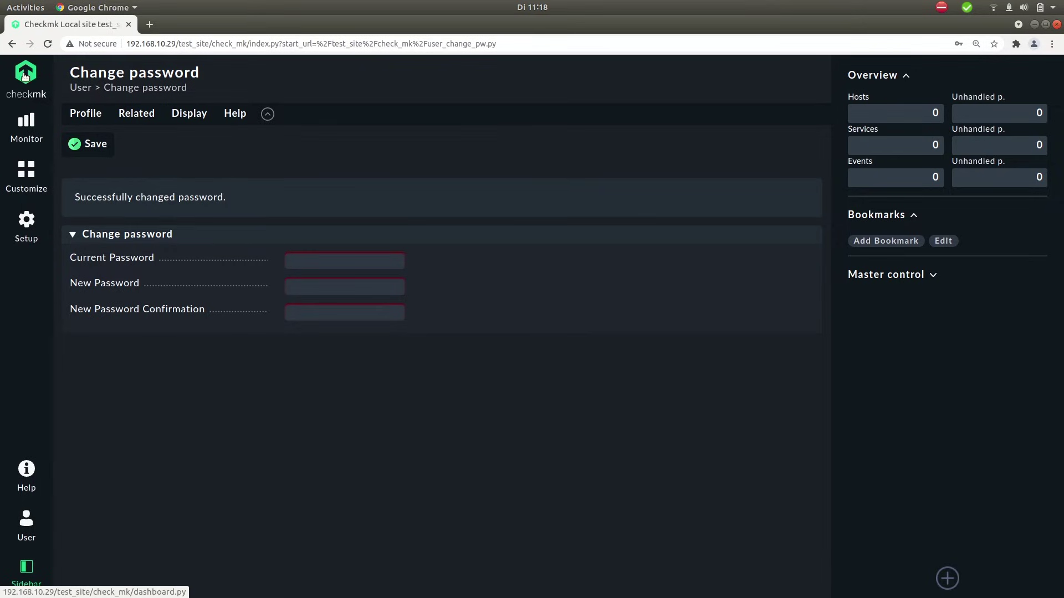
Step: Return to the Main dashboard via the checkmk sidebar logo, showing 0 hosts and 0 services
{"action": "left_click", "coordinate": [27, 72]}
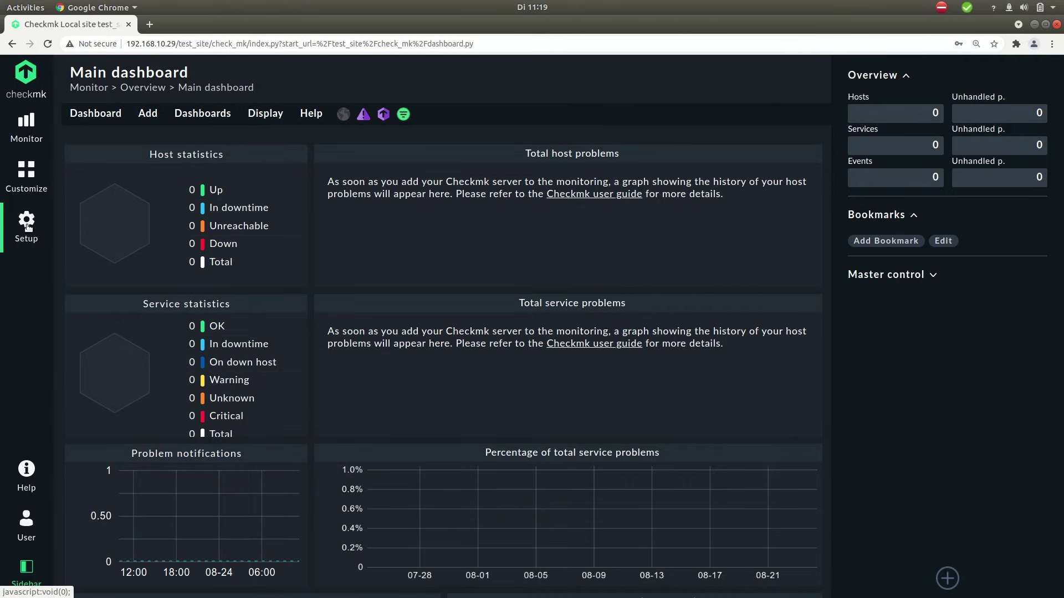
Step: In Setup > Agents > Windows, Linux, Solaris, AIX, download the Default configuration's DEB agent
{"action": "left_click", "coordinate": [27, 227]}
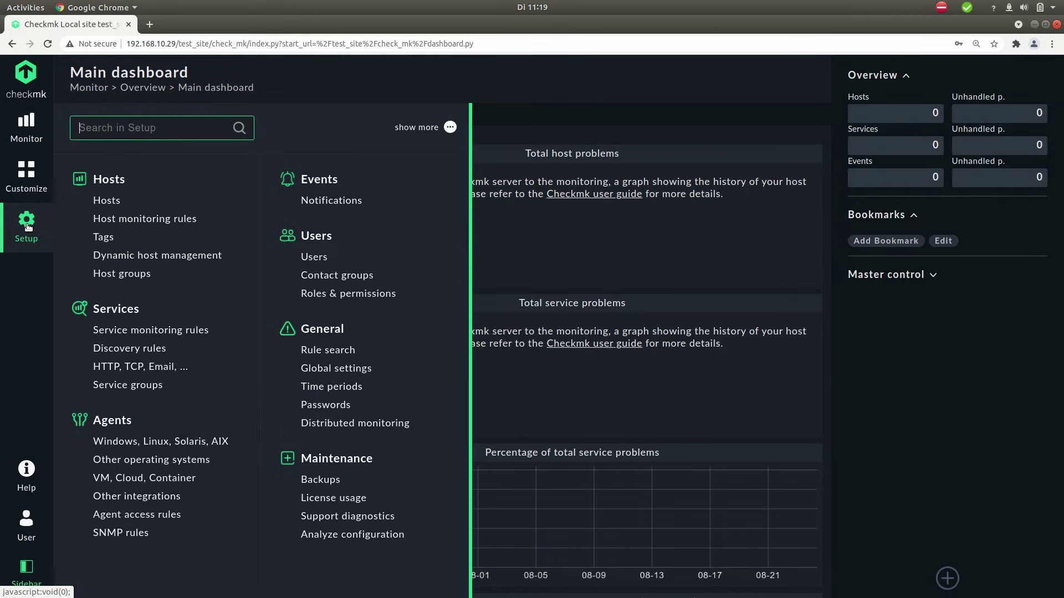
{"action": "left_click", "coordinate": [42, 180]}
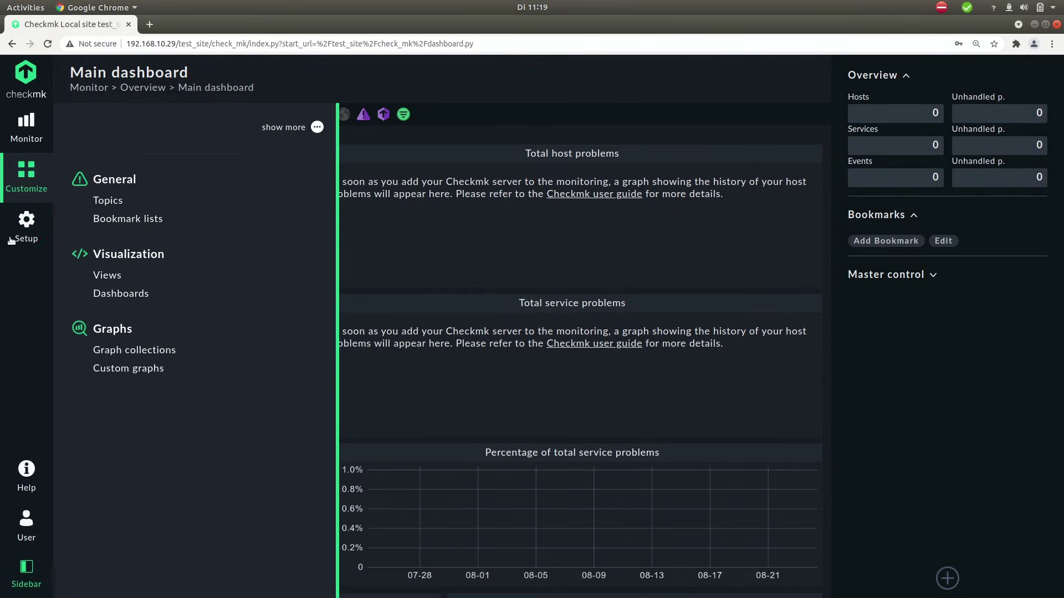
{"action": "left_click", "coordinate": [33, 229]}
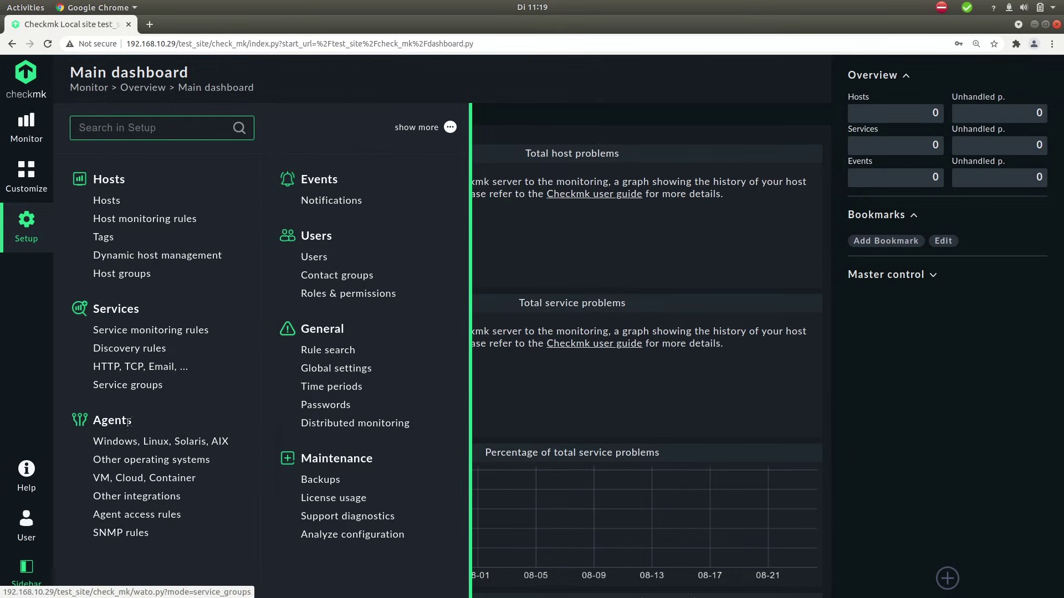
{"action": "left_click", "coordinate": [124, 443]}
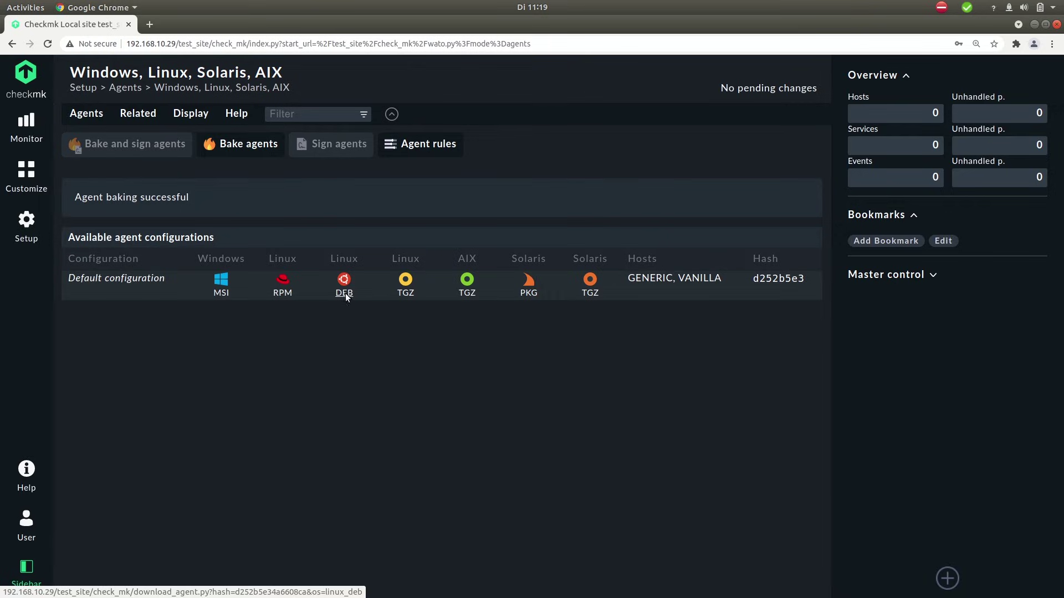
{"action": "left_click", "coordinate": [344, 293]}
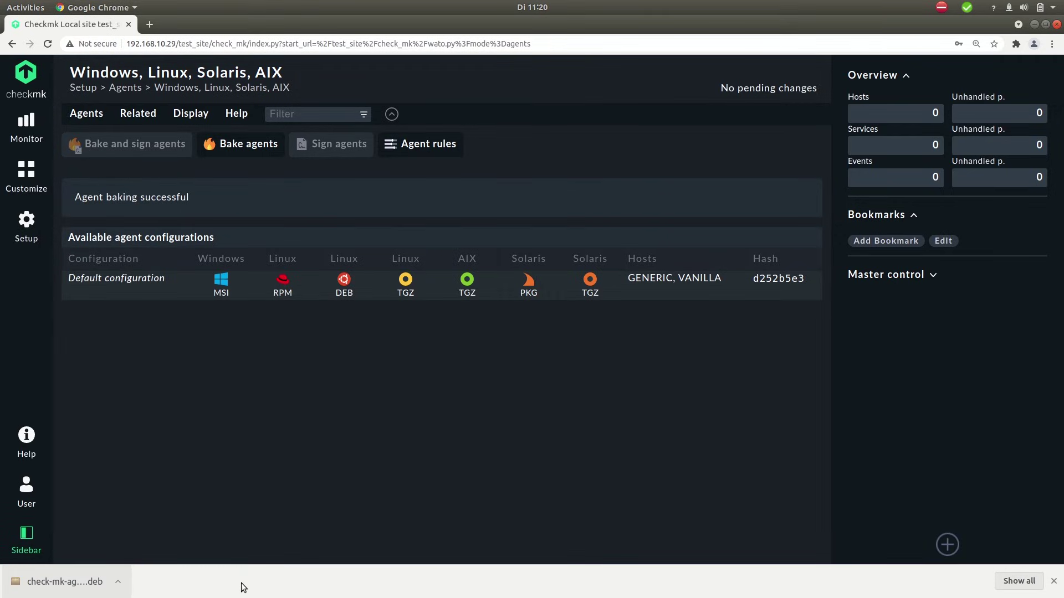
Step: Log out of the server's SSH session and list the local Downloads folder
{"action": "key", "text": "alt+Tab"}
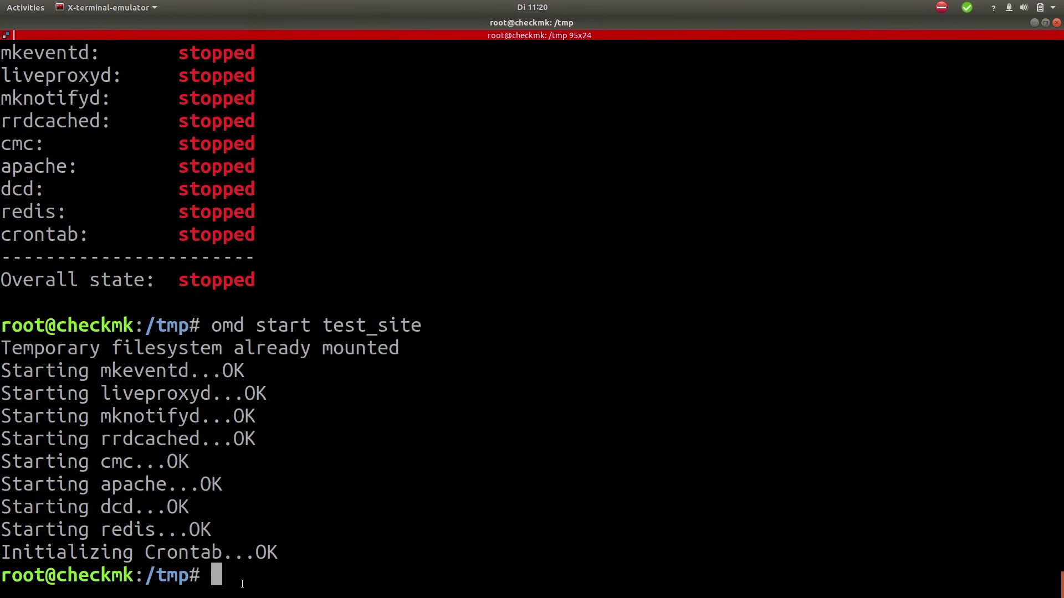
{"action": "type", "text": "exit"}
{"action": "key", "text": "Return"}
{"action": "type", "text": "ll"}
{"action": "key", "text": "Return"}
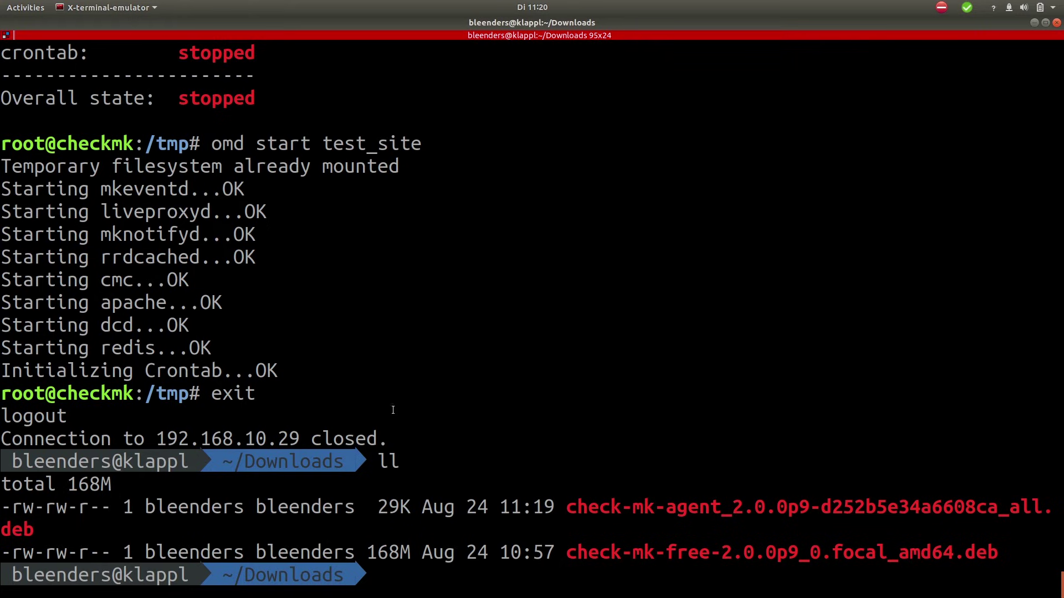
{"action": "left_click_drag", "start_coordinate": [567, 507], "coordinate": [33, 532]}
{"action": "key", "text": "ctrl+c"}
{"action": "left_click", "coordinate": [508, 589]}
{"action": "type", "text": "scp ./"}
{"action": "key", "text": "ctrl+shift+v"}
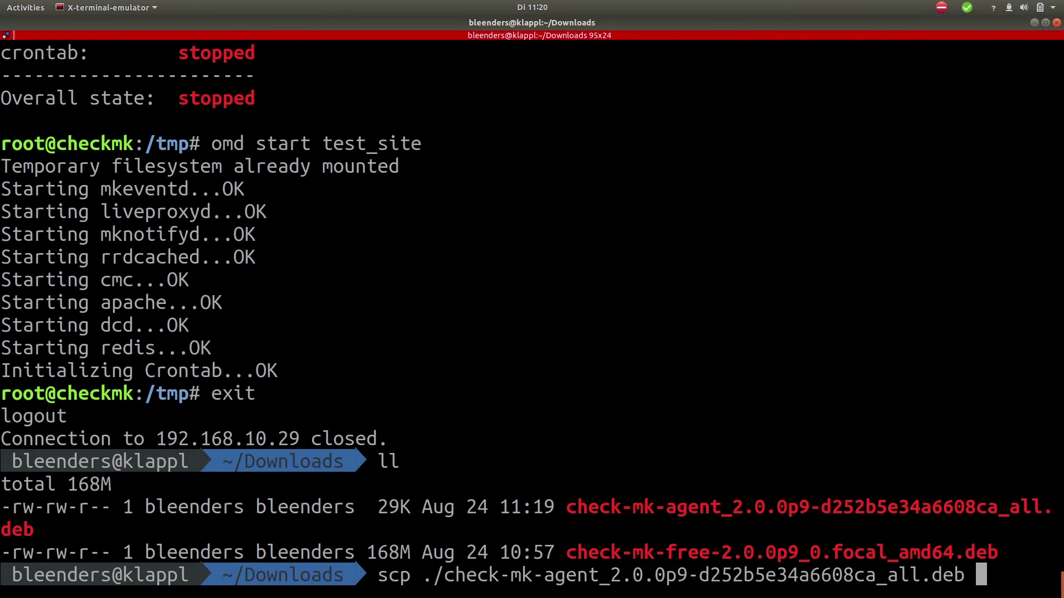
{"action": "type", "text": "root"}
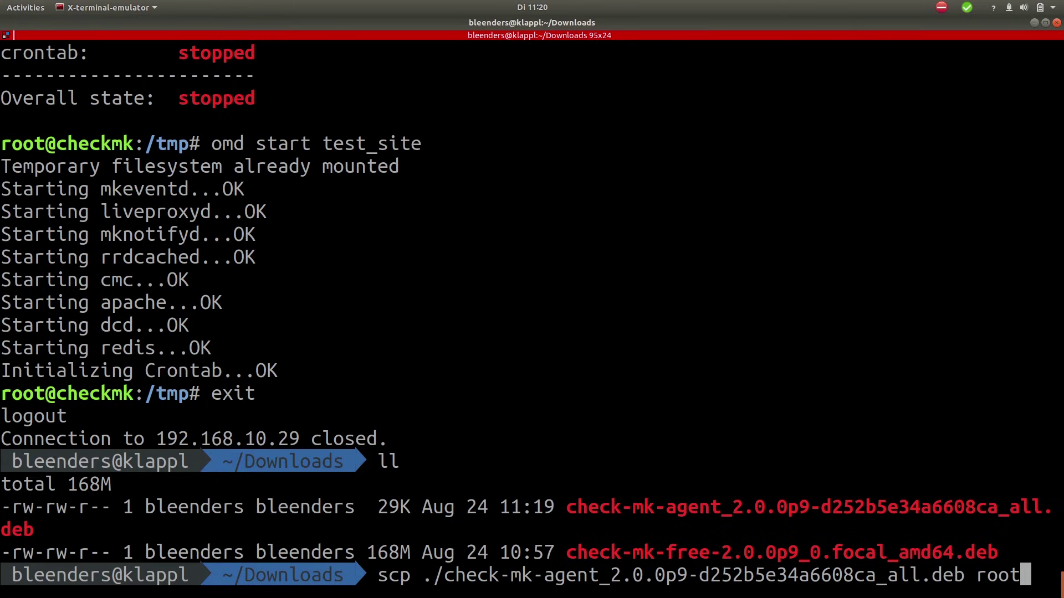
{"action": "type", "text": "@192"}
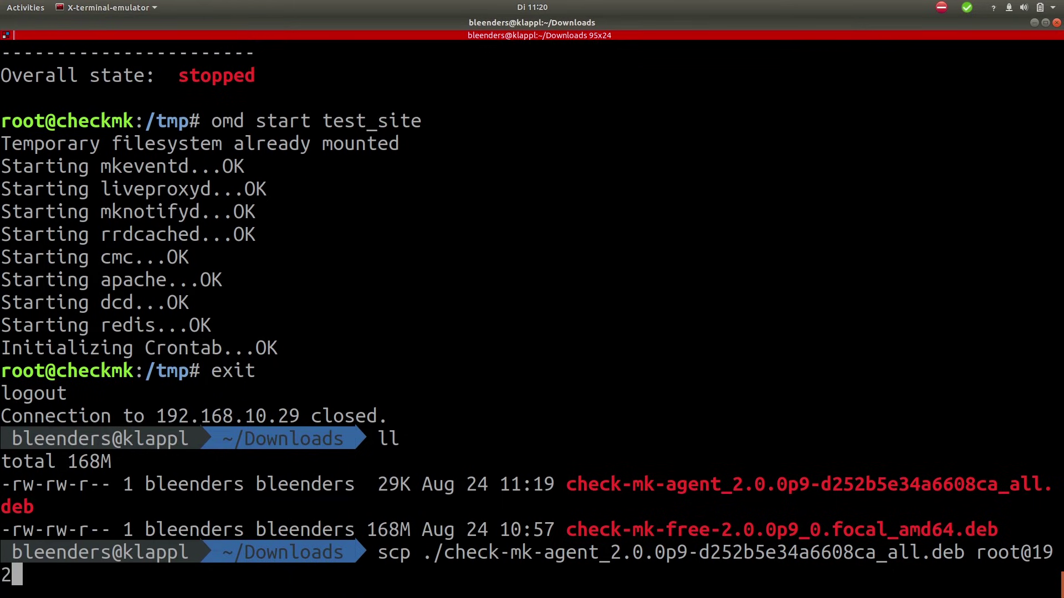
{"action": "type", "text": ".168.1"}
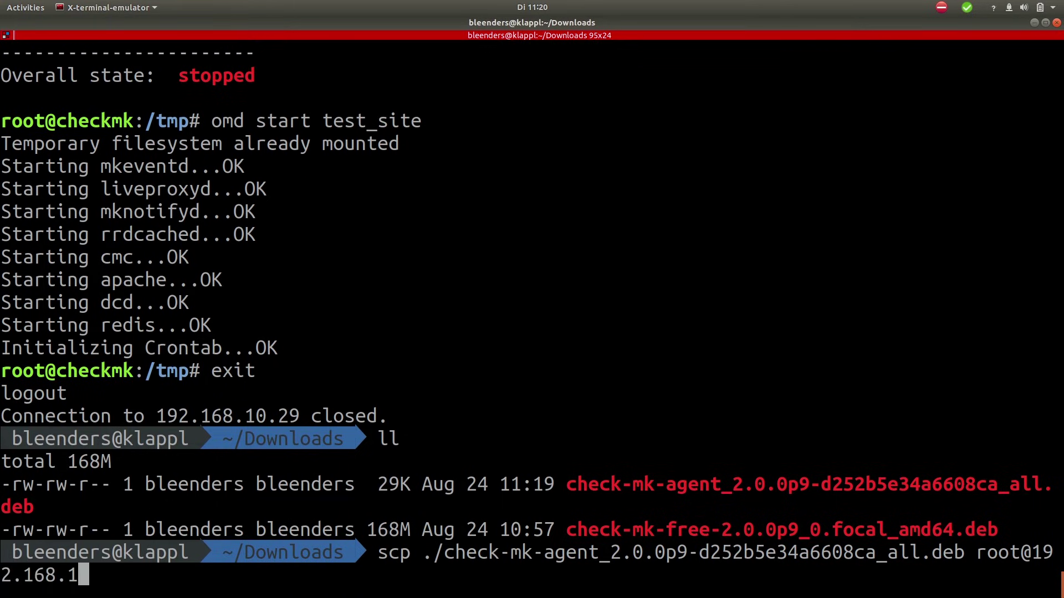
{"action": "type", "text": "0.29:/tmp"}
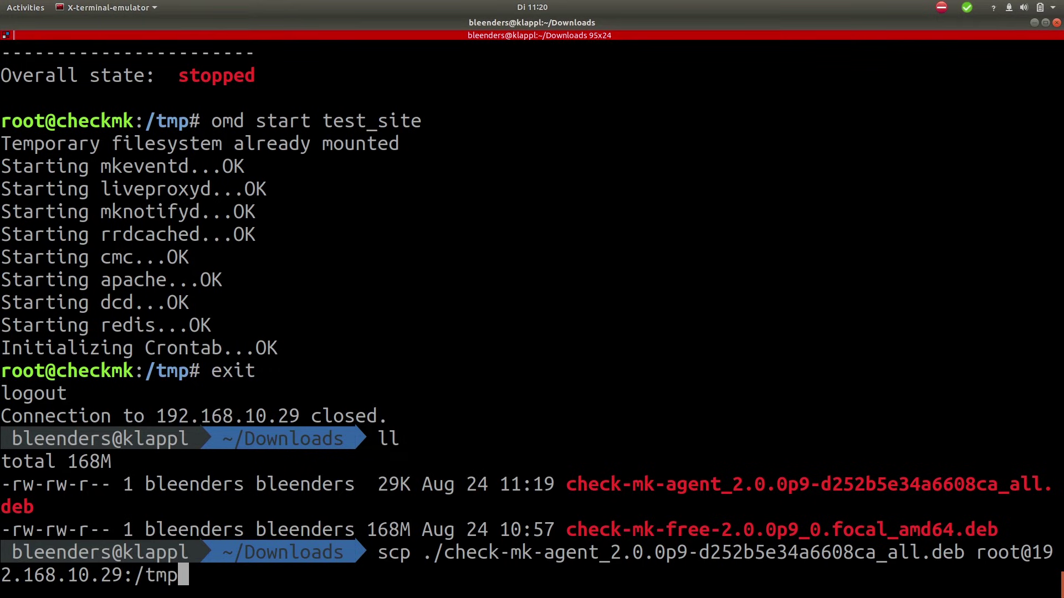
{"action": "key", "text": "Return"}
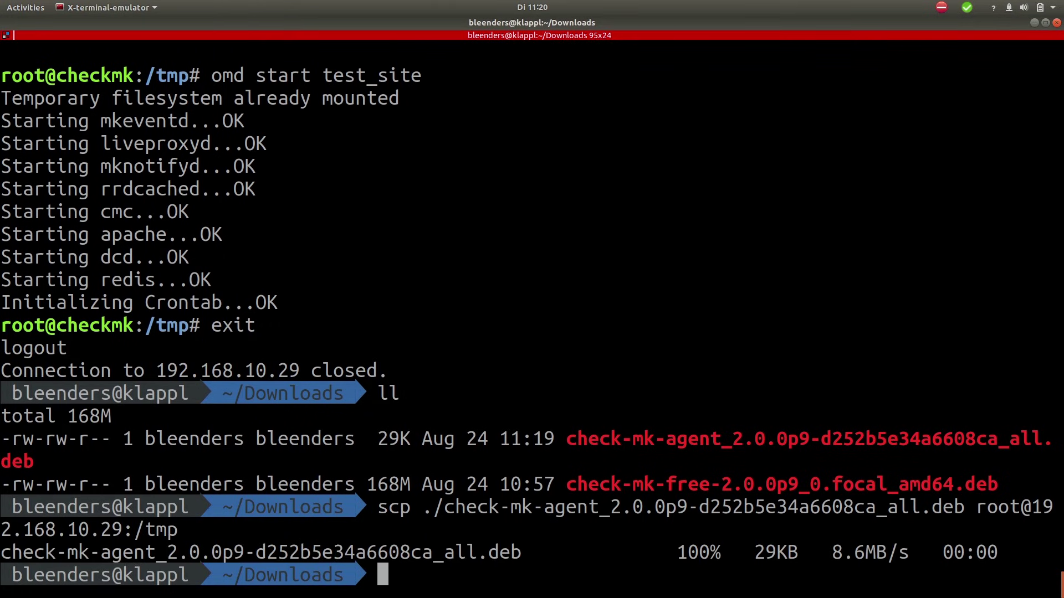
Step: SSH back into 192.168.10.29 as root and change into /tmp
{"action": "type", "text": "ssh "}
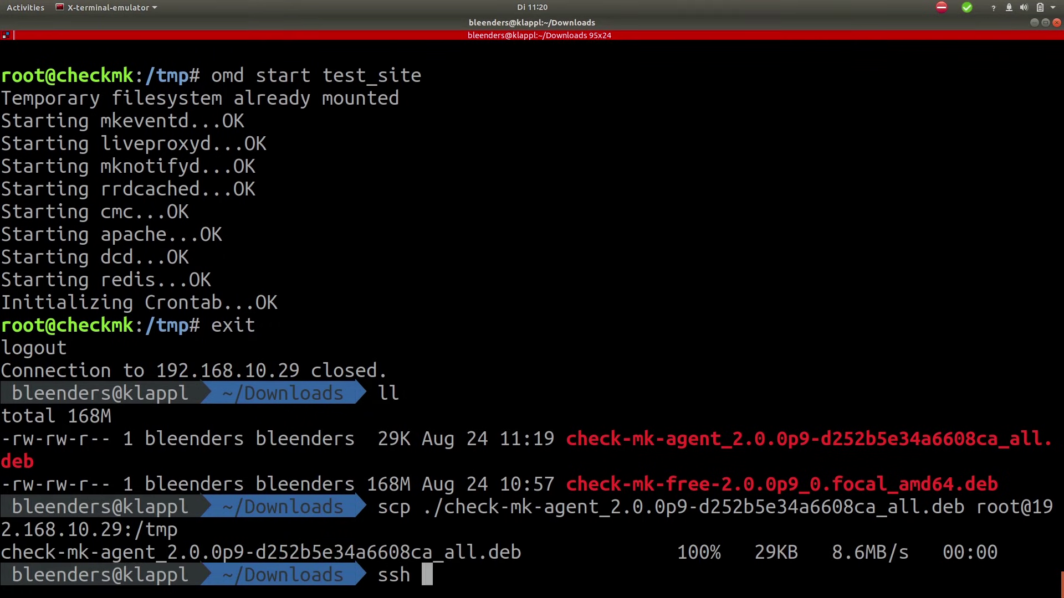
{"action": "type", "text": "root"}
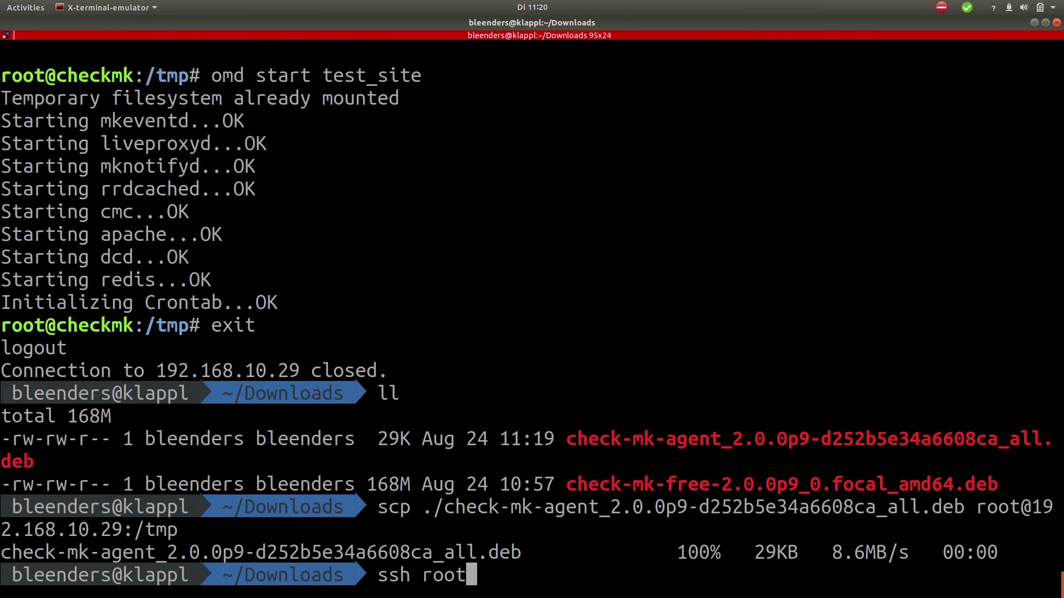
{"action": "type", "text": "@192"}
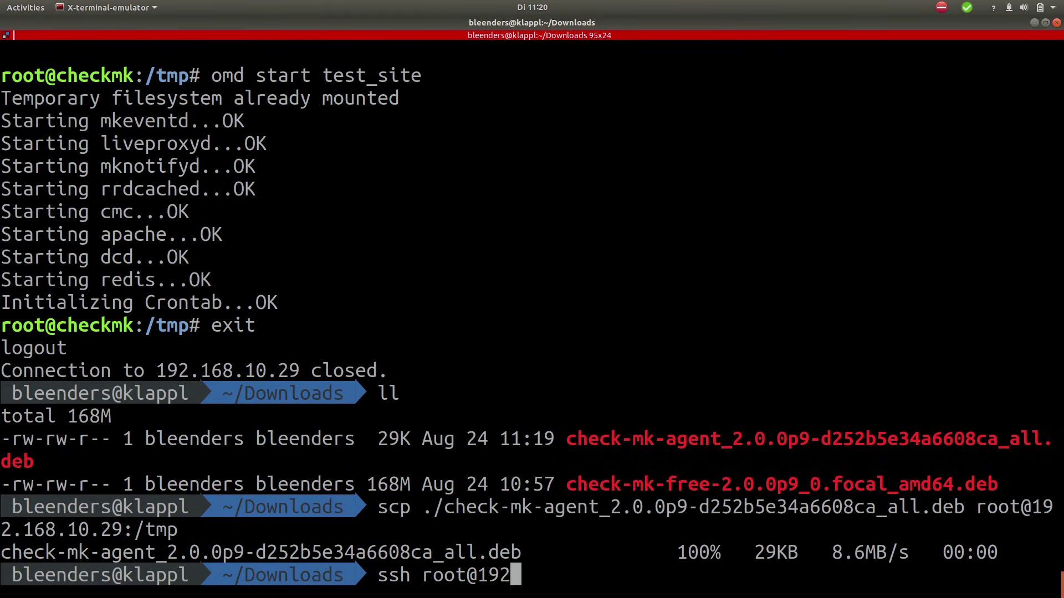
{"action": "type", "text": ".168"}
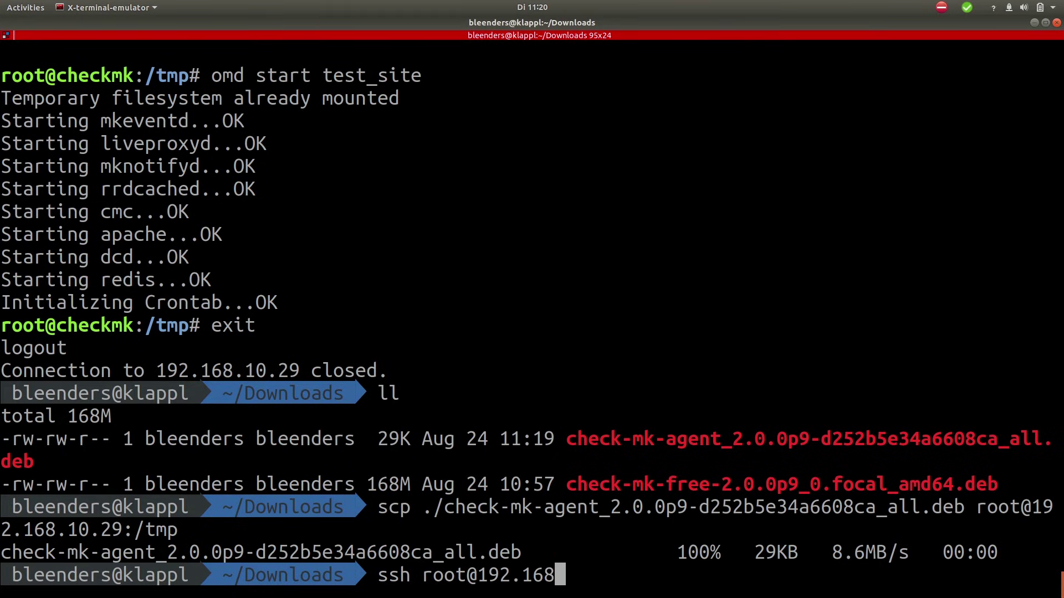
{"action": "type", "text": ".10.29"}
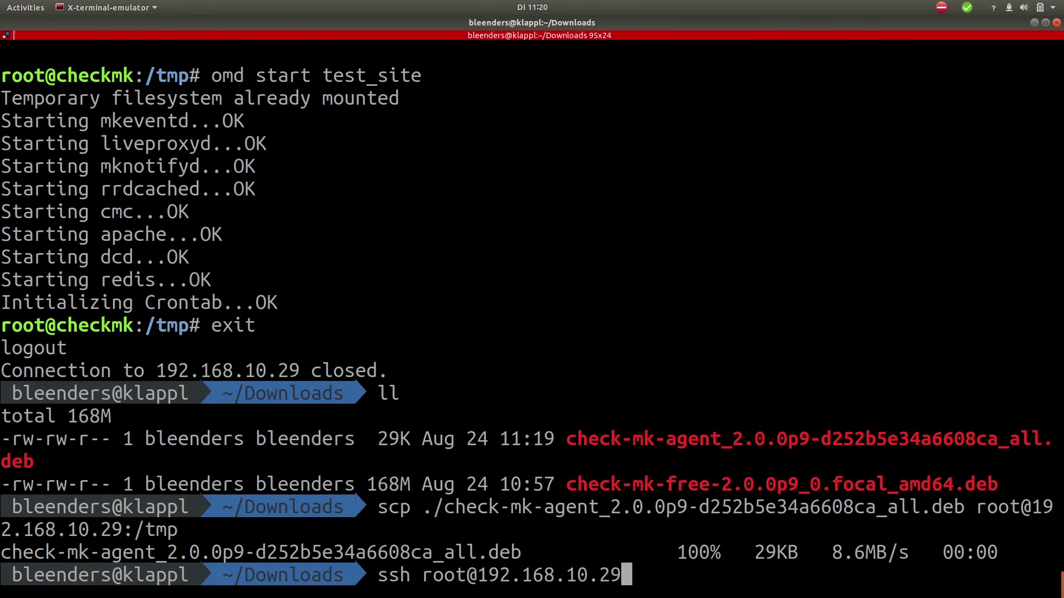
{"action": "key", "text": "Return"}
{"action": "type", "text": "cd /tmp/"}
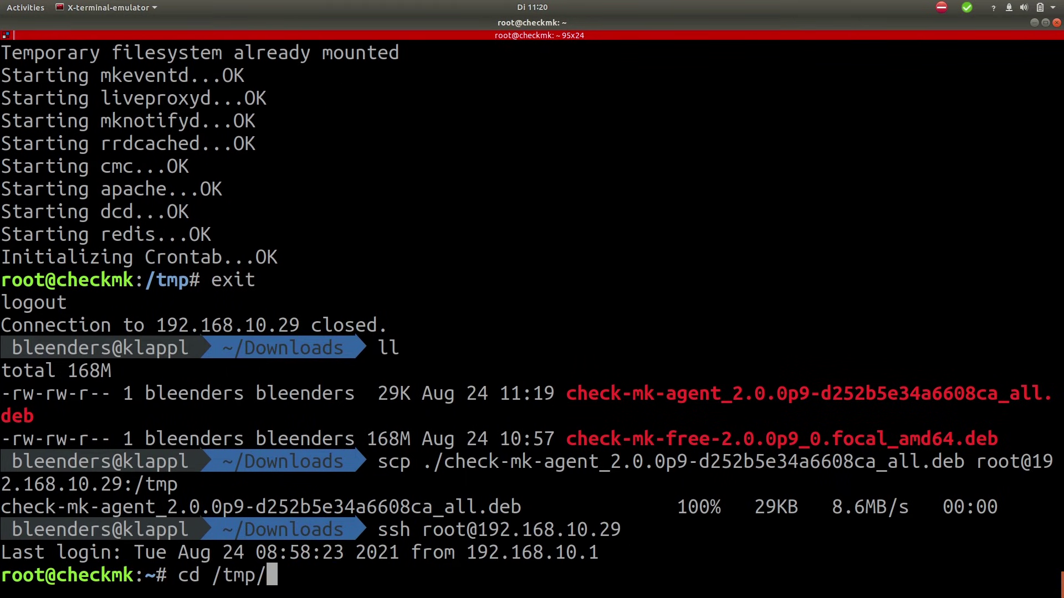
{"action": "key", "text": "Return"}
Step: List /tmp and apt install ./check-mk-agent_2.0.0p9-d252b5e34a6608ca_all.deb
{"action": "type", "text": "ll"}
{"action": "key", "text": "Return"}
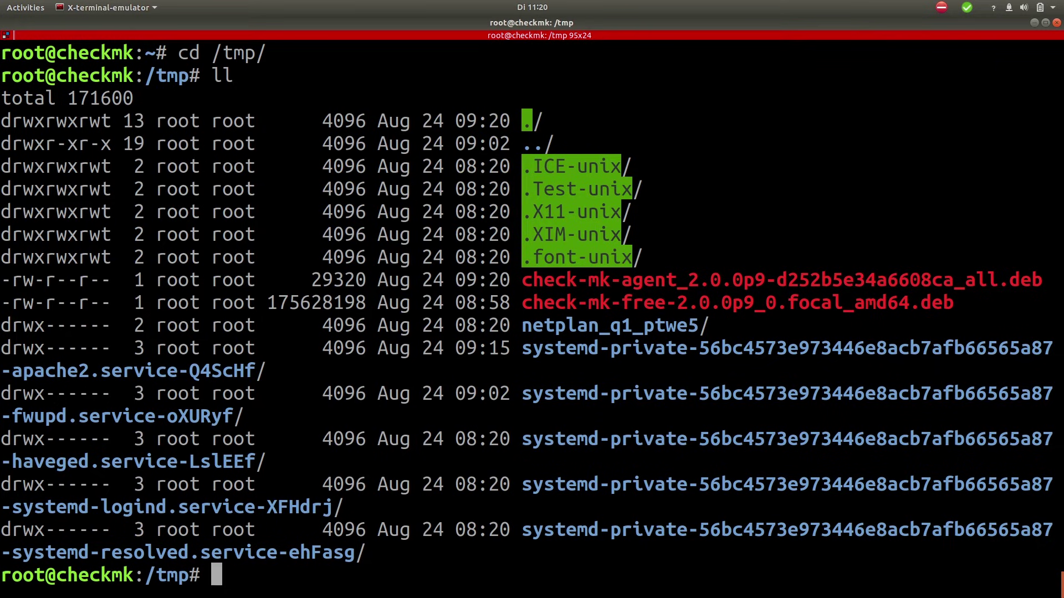
{"action": "type", "text": "apt ins"}
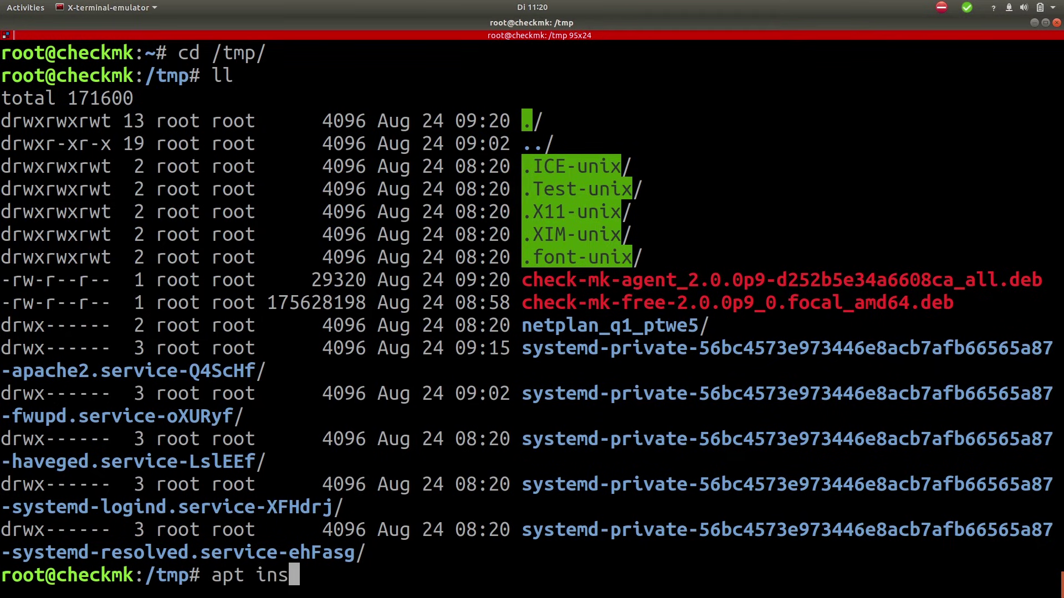
{"action": "type", "text": "tall "}
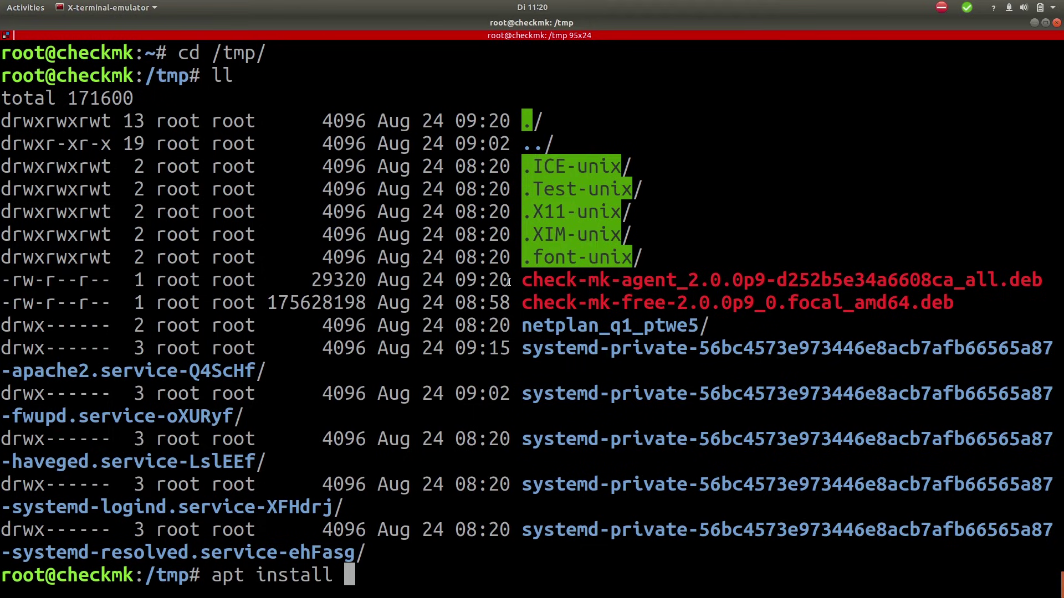
{"action": "type", "text": "./check-mk-agent_2.0.0p9-d252b5e34a6608ca_all.deb"}
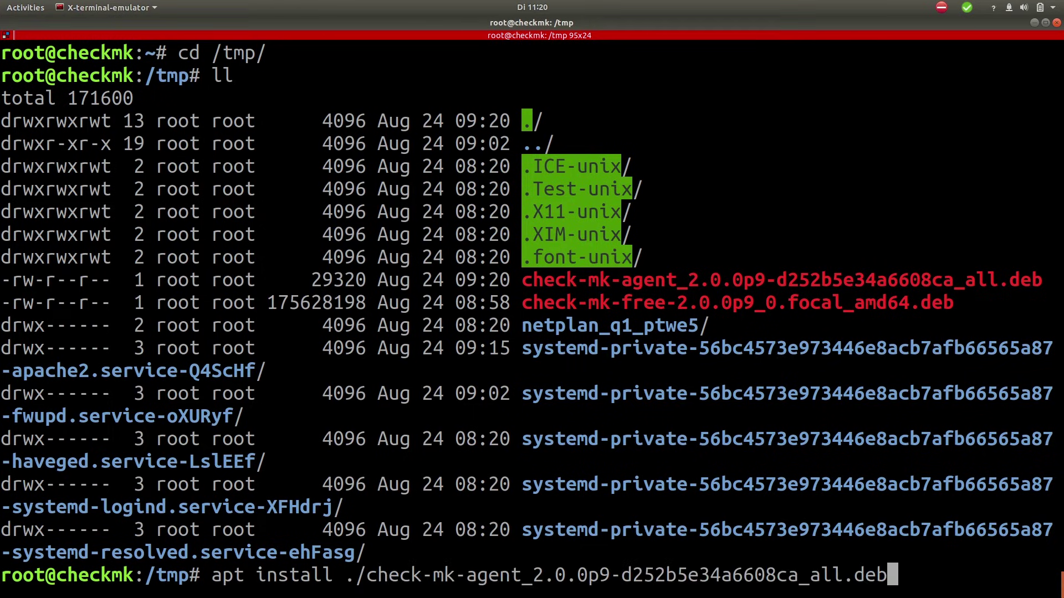
{"action": "key", "text": "Return"}
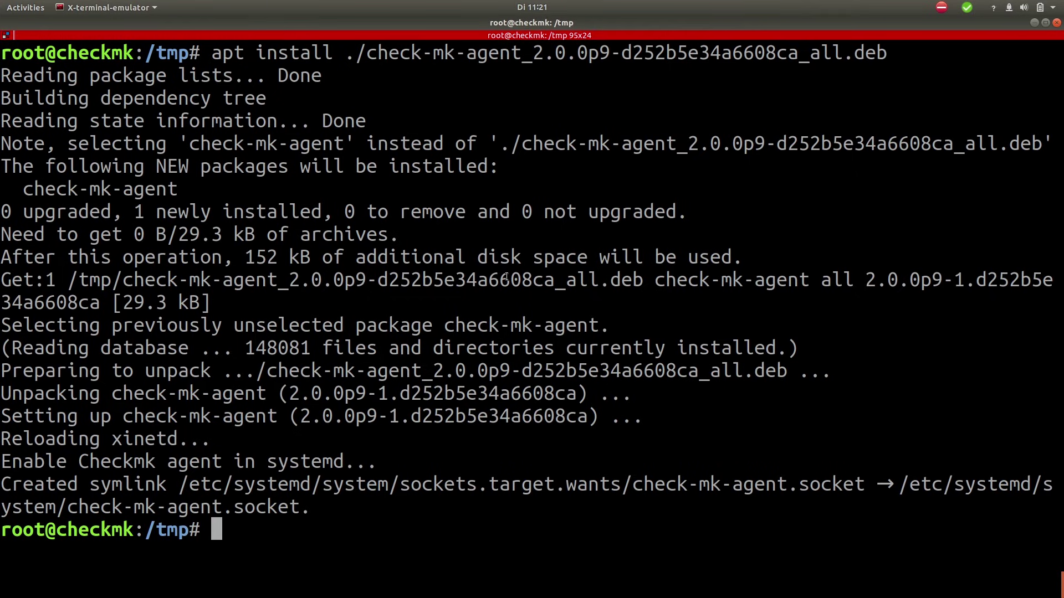
Step: Close the download notice and start adding a new host from Setup's hosts overview
{"action": "key", "text": "alt+Tab"}
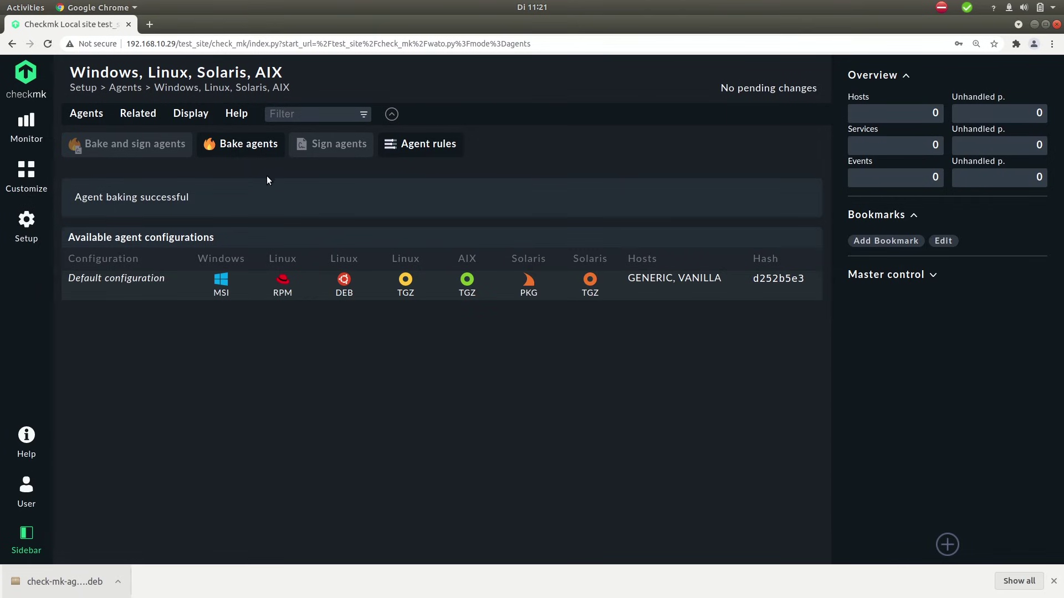
{"action": "left_click", "coordinate": [1054, 581]}
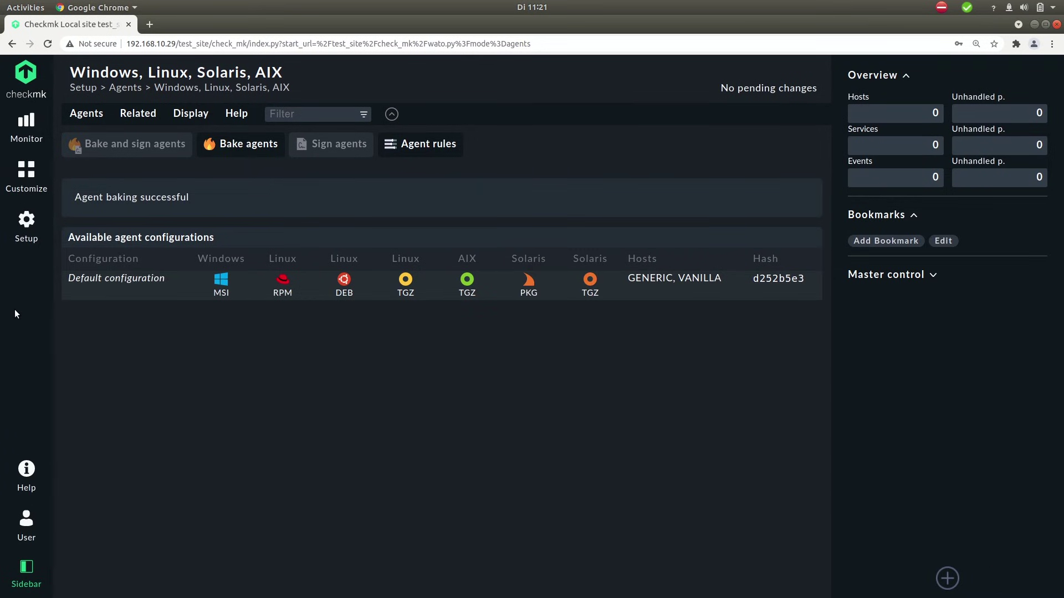
{"action": "left_click", "coordinate": [25, 228]}
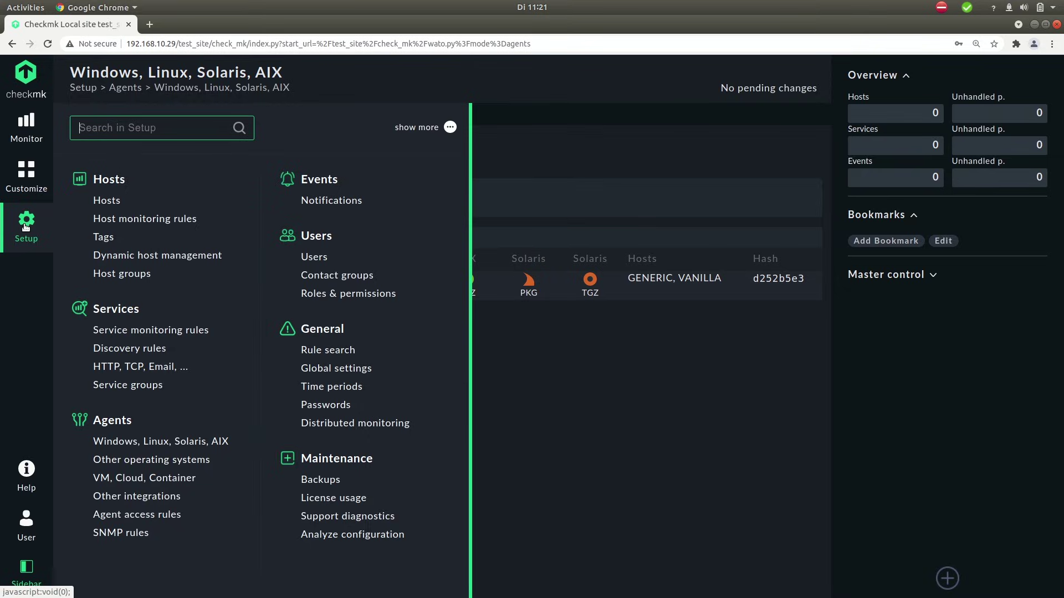
{"action": "left_click", "coordinate": [107, 201]}
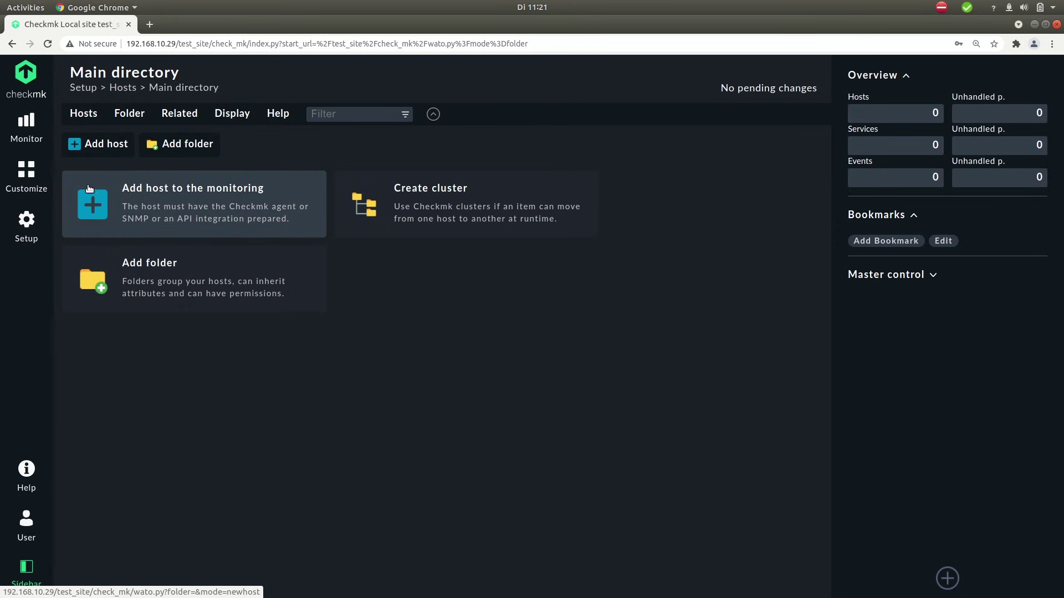
{"action": "left_click", "coordinate": [150, 201]}
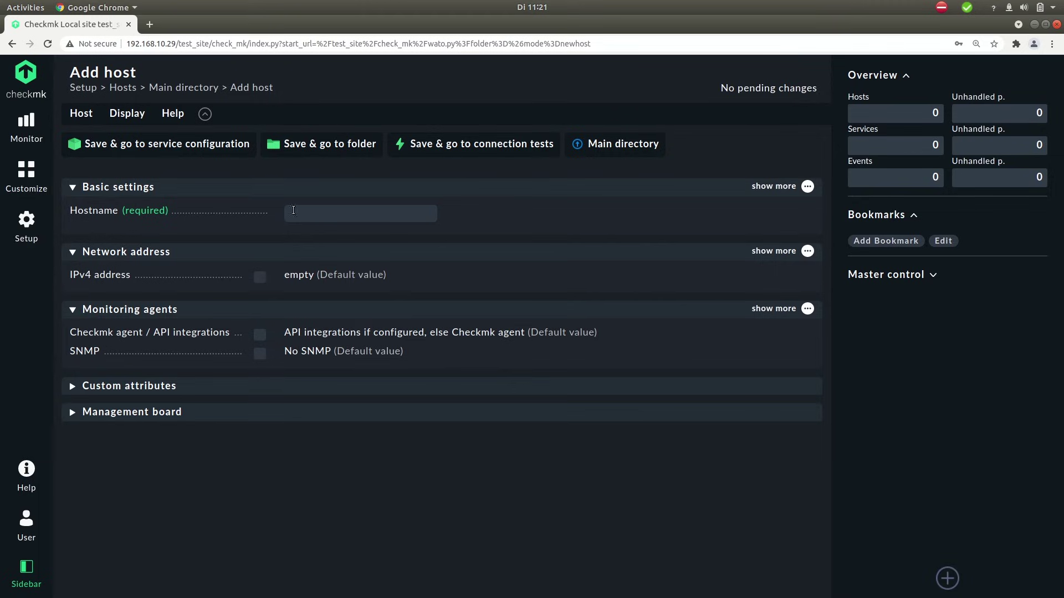
Step: Enter hostname monitoring_system and explicit IPv4 address 192.168.10.29
{"action": "type", "text": "monitoring_system"}
{"action": "left_click", "coordinate": [258, 277]}
{"action": "type", "text": "192."}
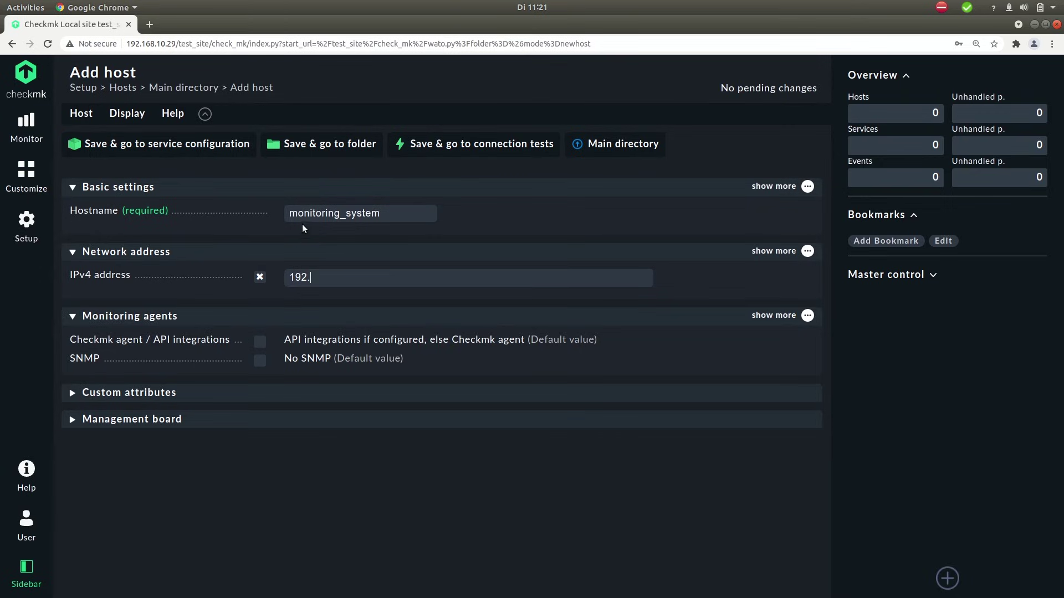
{"action": "left_click", "coordinate": [387, 217]}
{"action": "left_click_drag", "start_coordinate": [387, 217], "coordinate": [283, 215]}
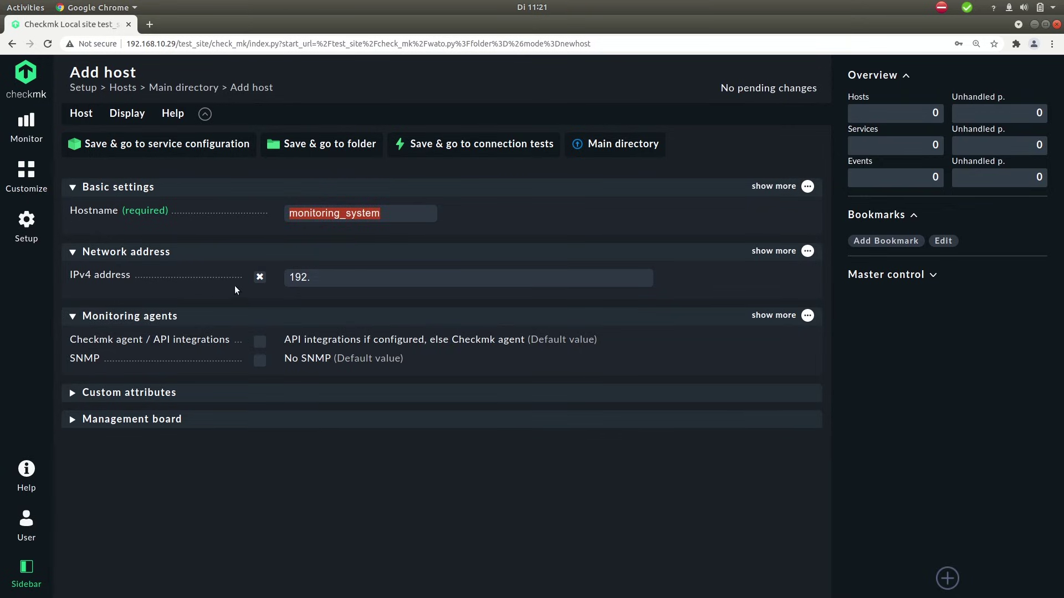
{"action": "left_click", "coordinate": [331, 283]}
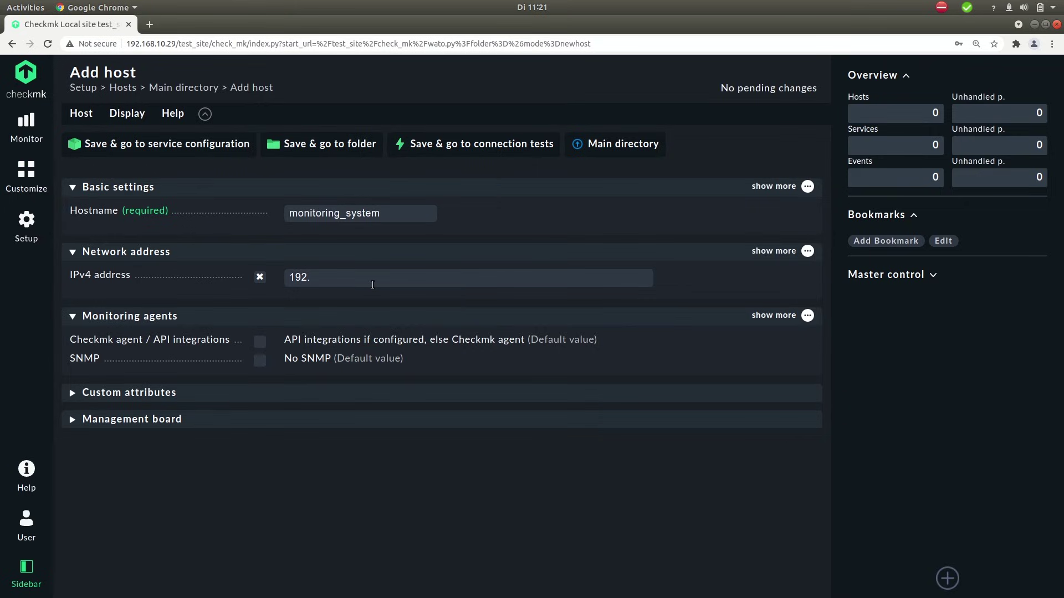
{"action": "type", "text": "192.168.10.29"}
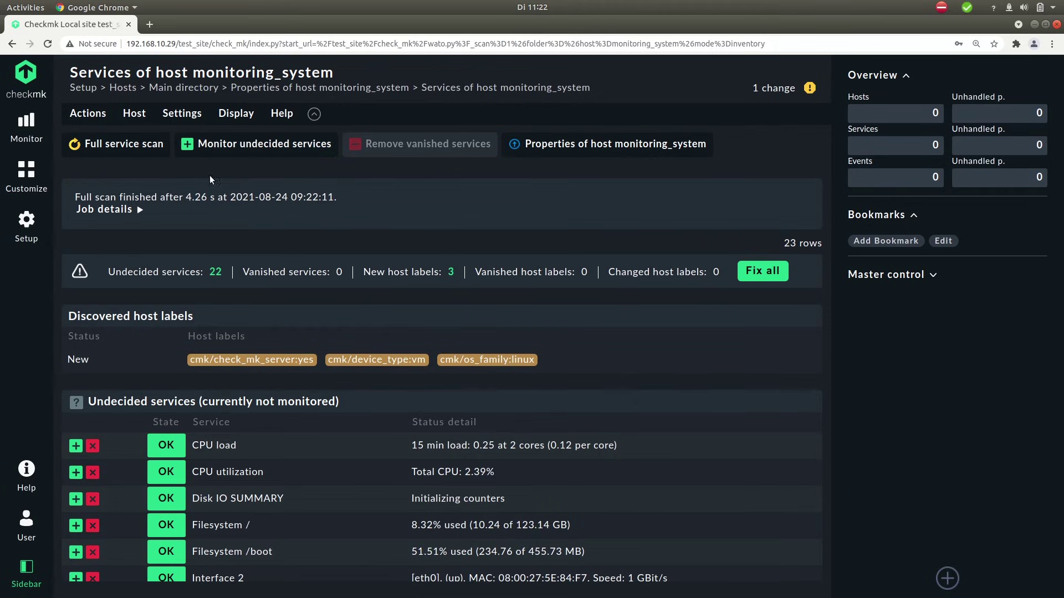
Step: Review the discovered services and accept all undecided services and host labels with Fix all
{"action": "scroll", "coordinate": [133, 341], "scroll_direction": "down", "scroll_amount": 1}
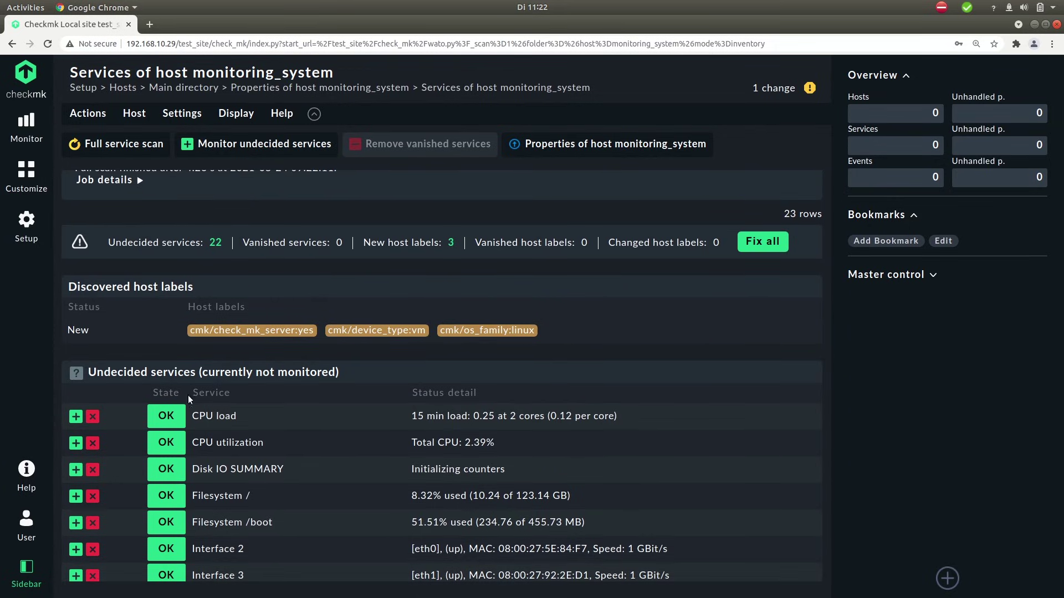
{"action": "scroll", "coordinate": [102, 432], "scroll_direction": "down", "scroll_amount": 1}
{"action": "scroll", "coordinate": [103, 433], "scroll_direction": "down", "scroll_amount": 2}
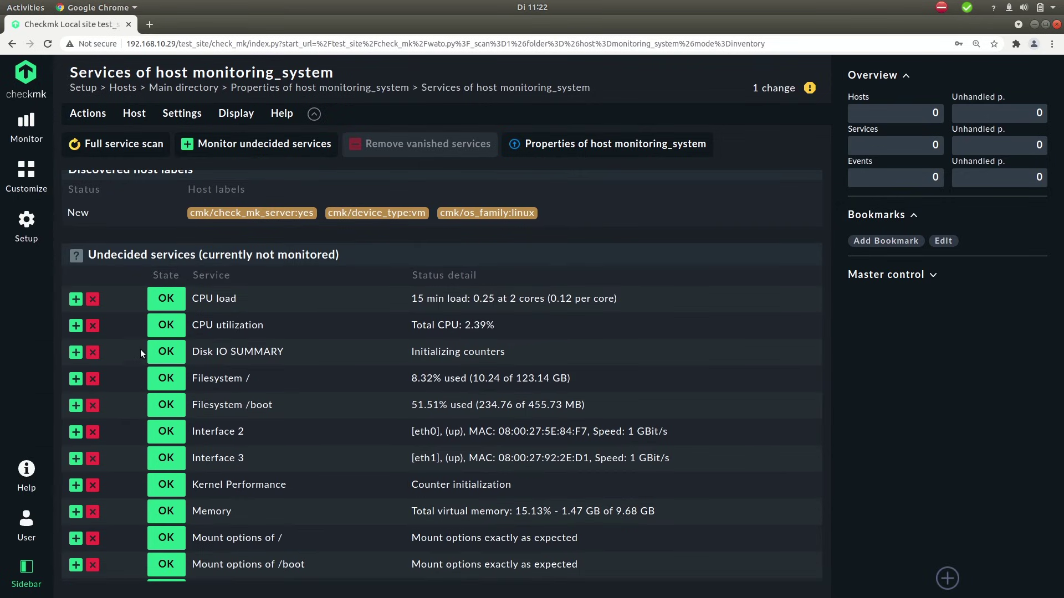
{"action": "scroll", "coordinate": [94, 241], "scroll_direction": "down", "scroll_amount": 3}
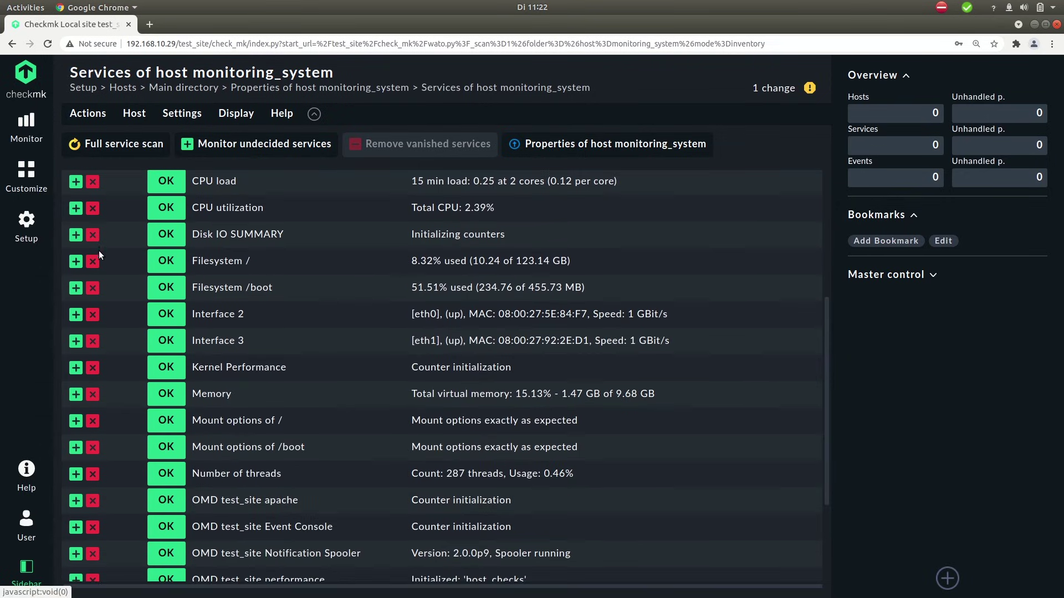
{"action": "scroll", "coordinate": [89, 266], "scroll_direction": "down", "scroll_amount": 4}
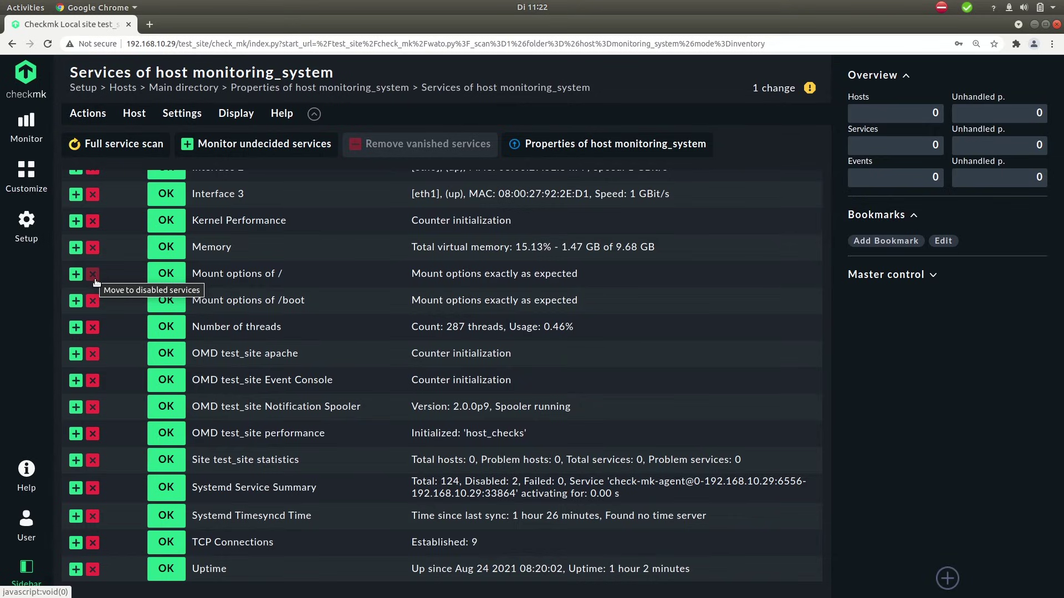
{"action": "scroll", "coordinate": [139, 288], "scroll_direction": "up", "scroll_amount": 4}
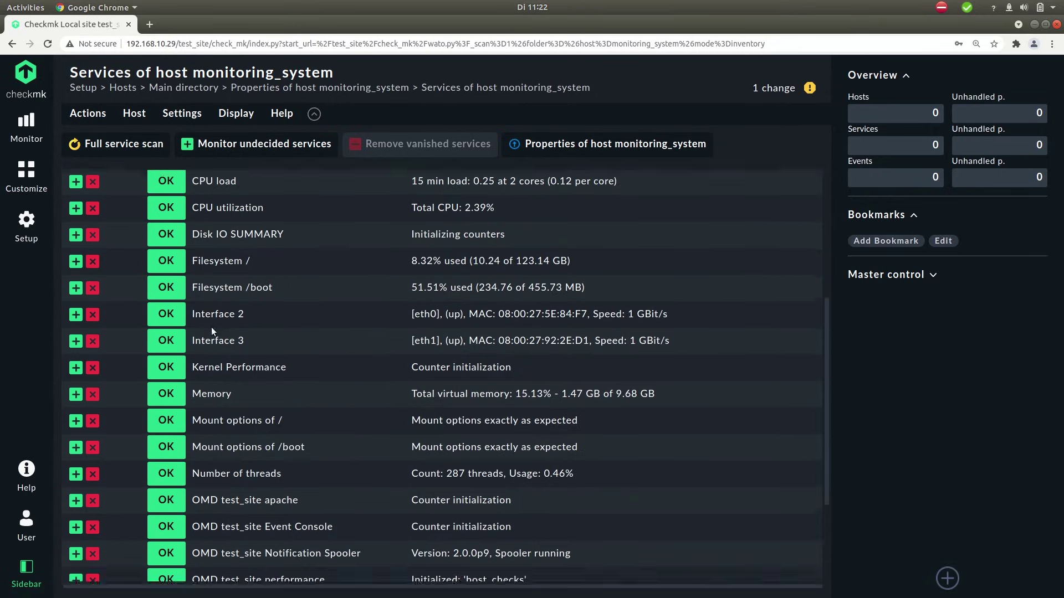
{"action": "scroll", "coordinate": [234, 204], "scroll_direction": "up", "scroll_amount": 3}
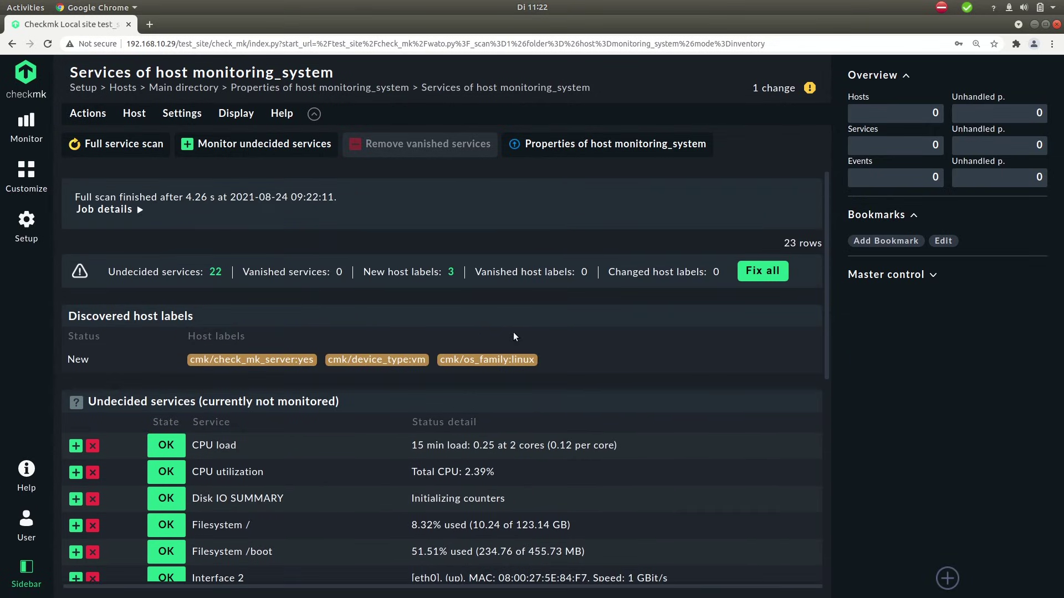
{"action": "left_click", "coordinate": [766, 273]}
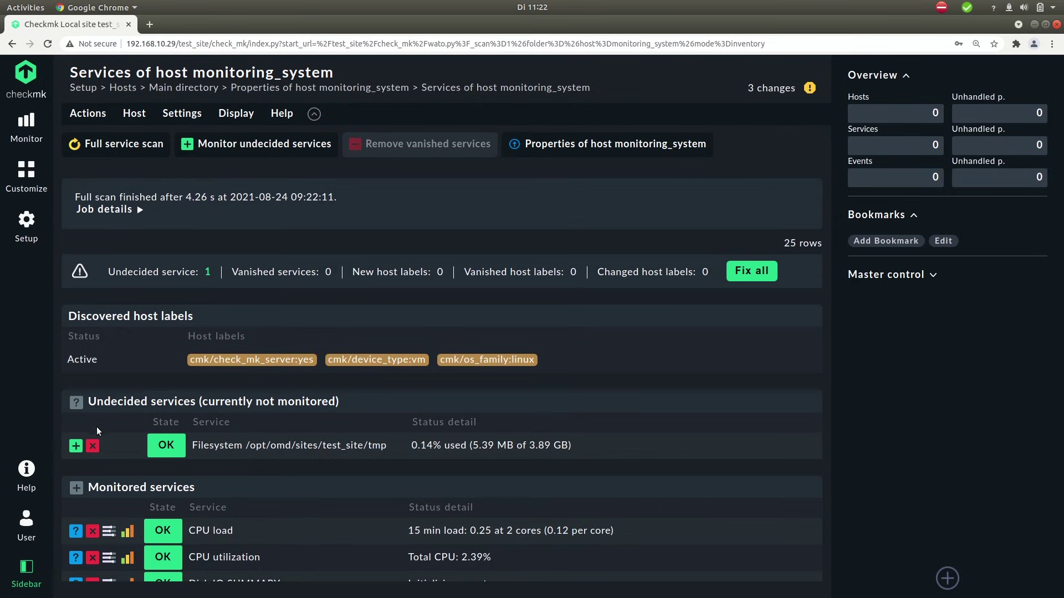
Step: Monitor the remaining undecided tmp filesystem service and check the service list
{"action": "left_click", "coordinate": [75, 447]}
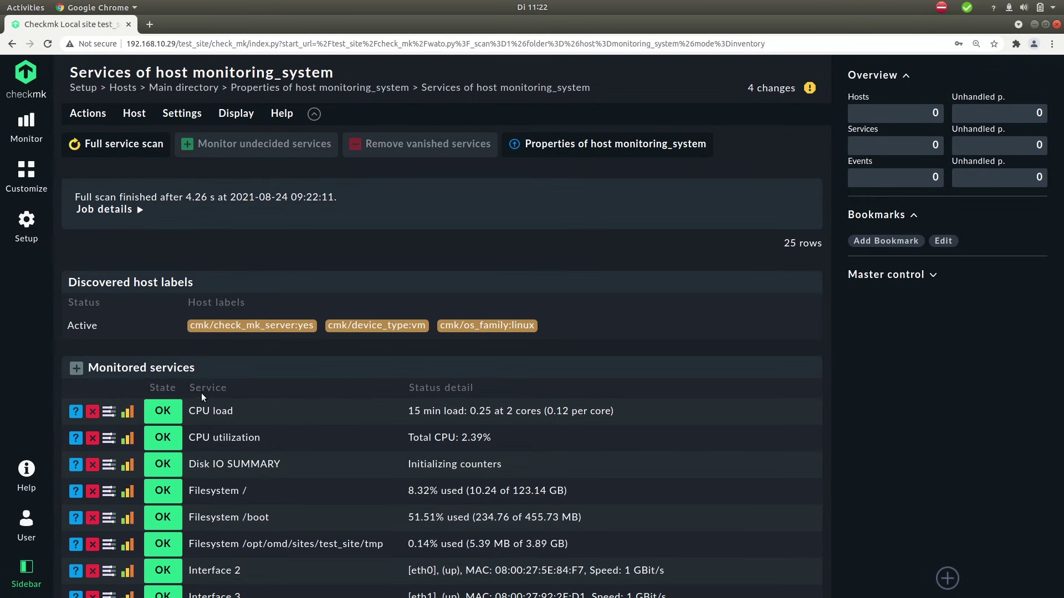
{"action": "scroll", "coordinate": [205, 394], "scroll_direction": "down", "scroll_amount": 4}
{"action": "scroll", "coordinate": [221, 389], "scroll_direction": "down", "scroll_amount": 5}
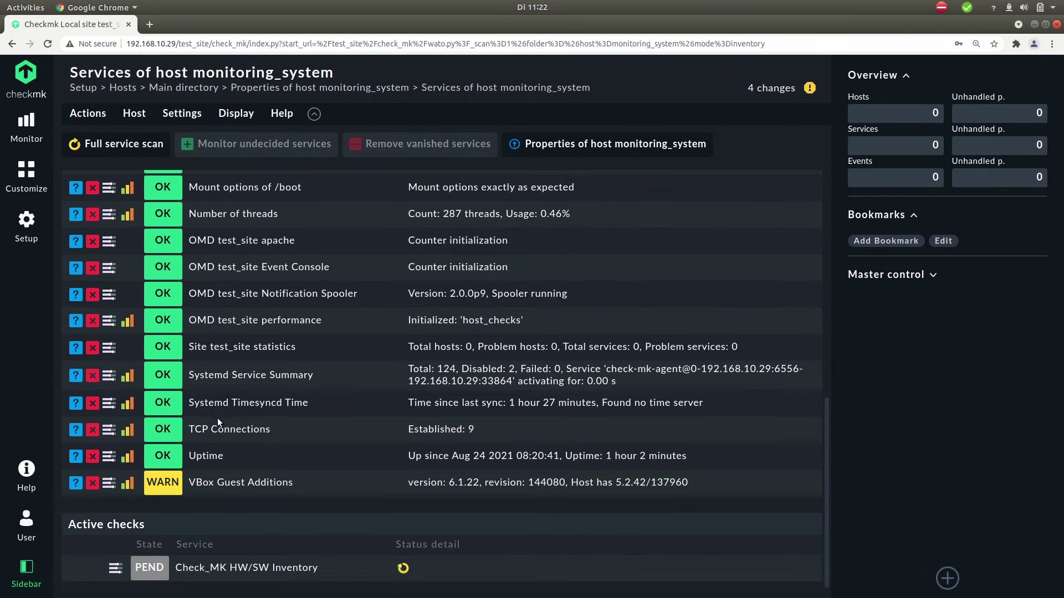
{"action": "scroll", "coordinate": [218, 419], "scroll_direction": "up", "scroll_amount": 4}
{"action": "scroll", "coordinate": [230, 425], "scroll_direction": "up", "scroll_amount": 5}
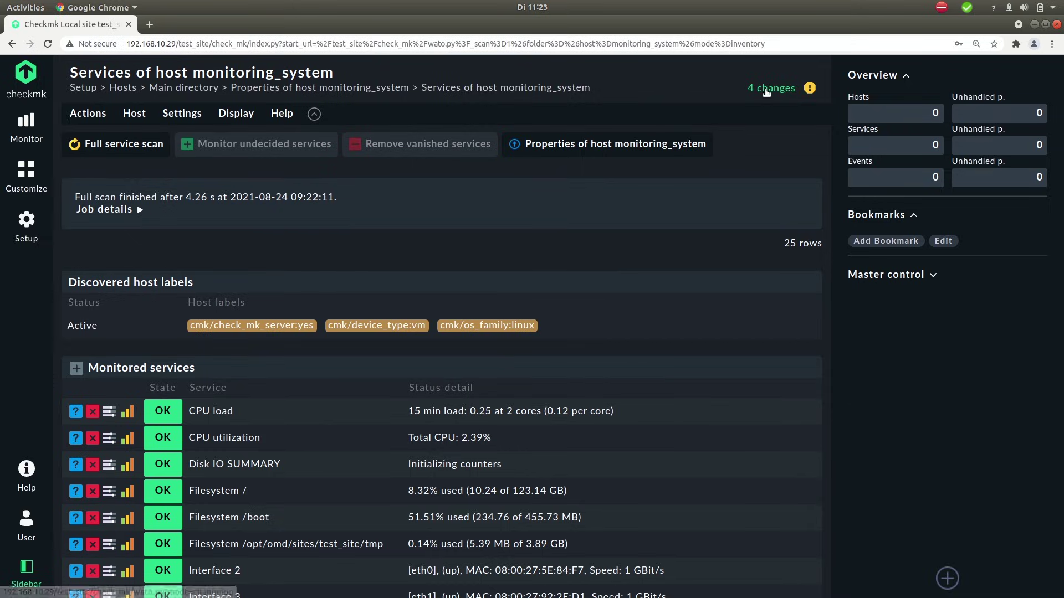
Step: Activate the 4 pending changes on the local site and show All hosts
{"action": "left_click", "coordinate": [770, 88]}
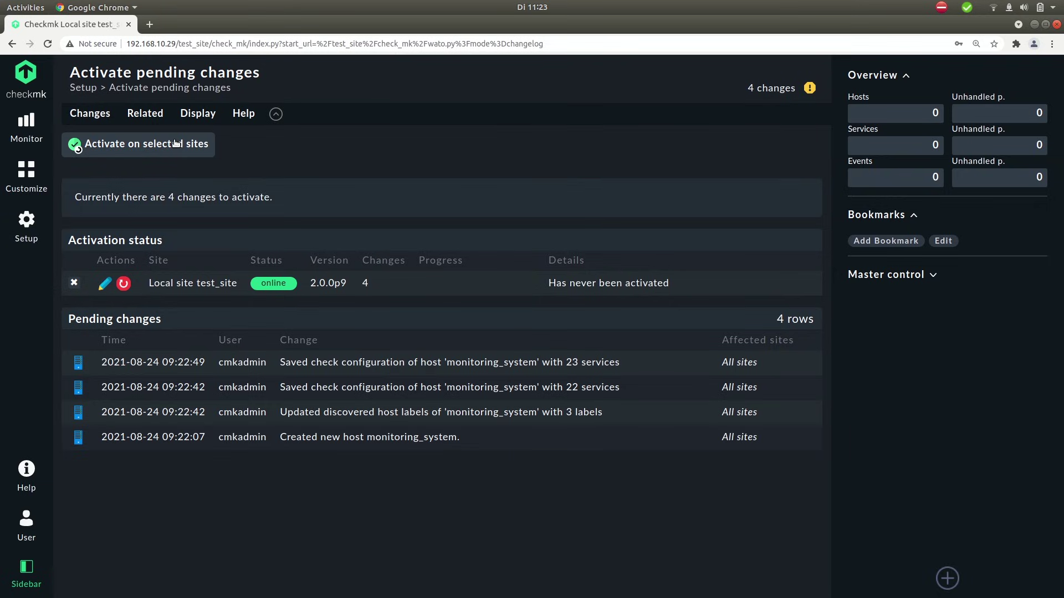
{"action": "left_click", "coordinate": [116, 144]}
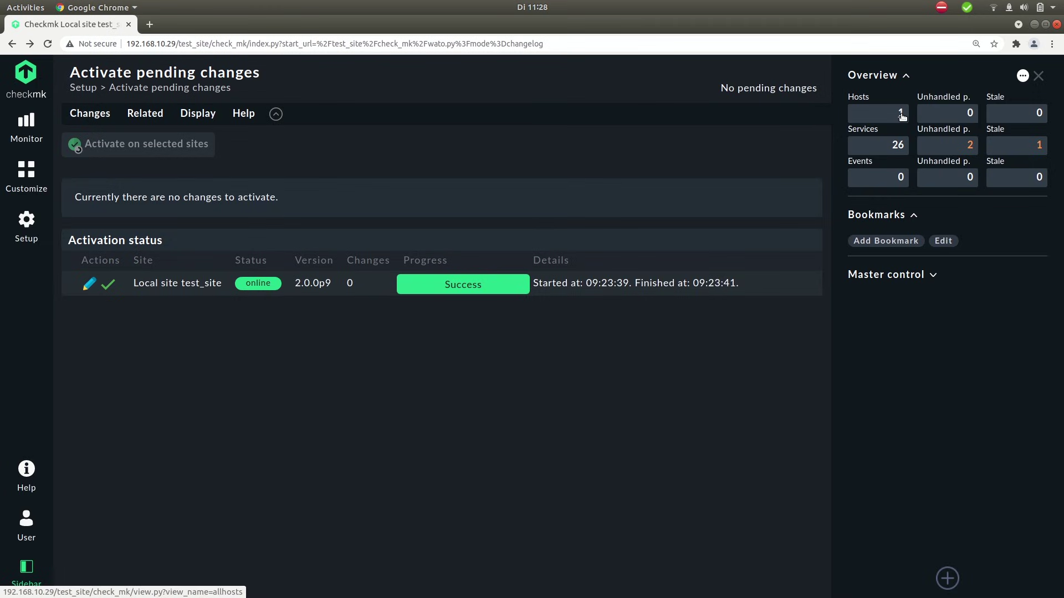
{"action": "left_click", "coordinate": [901, 115]}
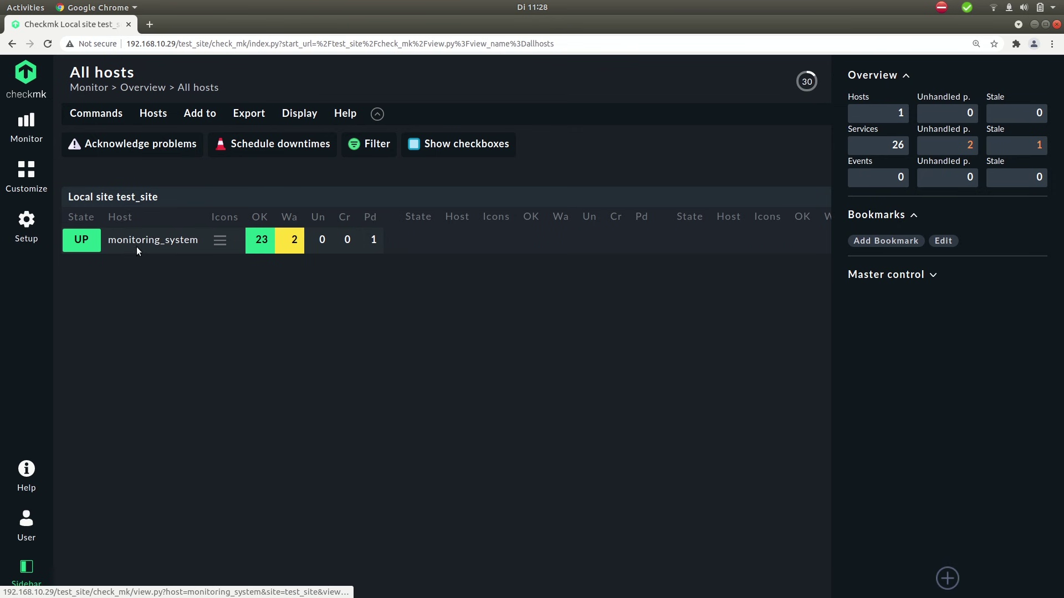
Step: Open monitoring_system's services, hide the sidebar, and scroll through its 26 services
{"action": "left_click", "coordinate": [142, 243]}
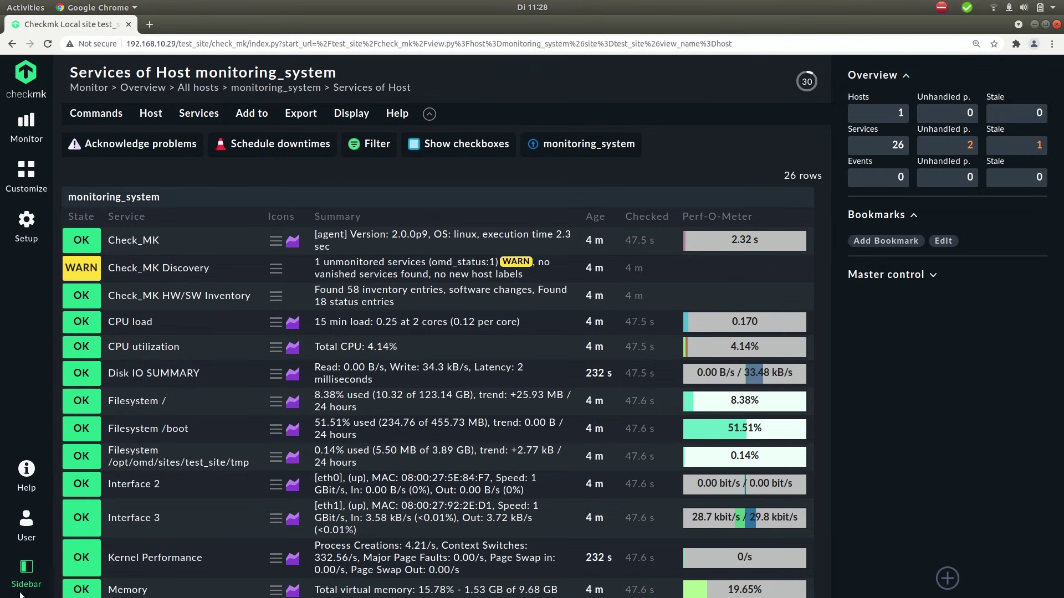
{"action": "left_click", "coordinate": [24, 571]}
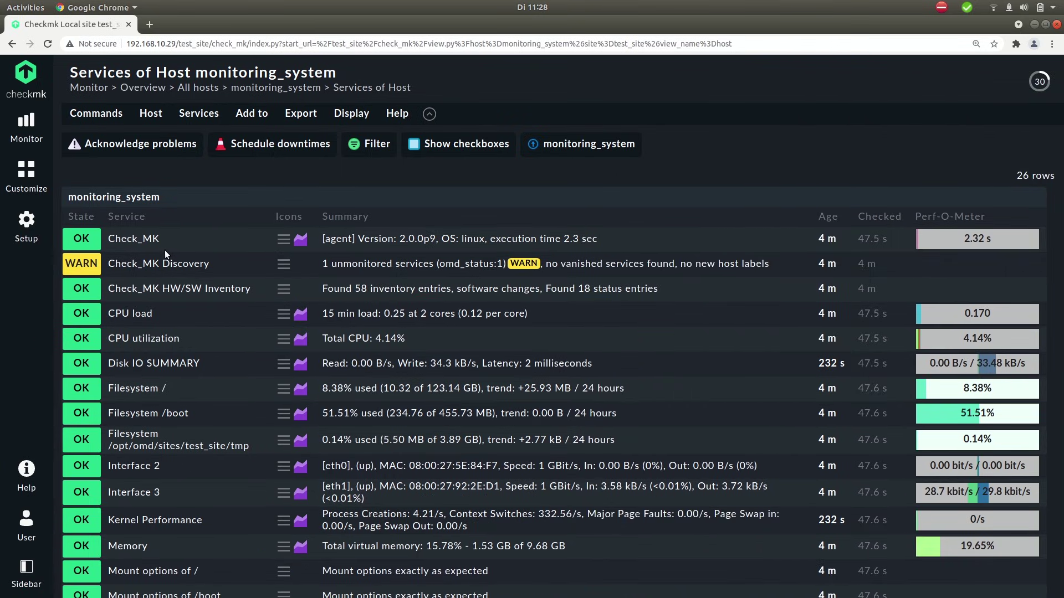
{"action": "scroll", "coordinate": [165, 250], "scroll_direction": "down", "scroll_amount": 2}
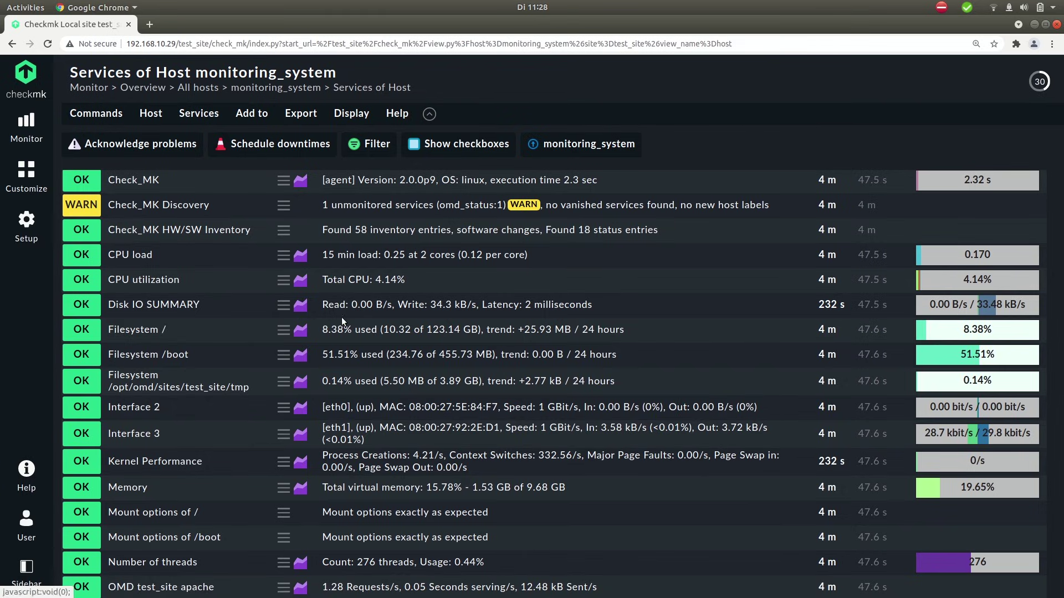
{"action": "scroll", "coordinate": [161, 342], "scroll_direction": "down", "scroll_amount": 5}
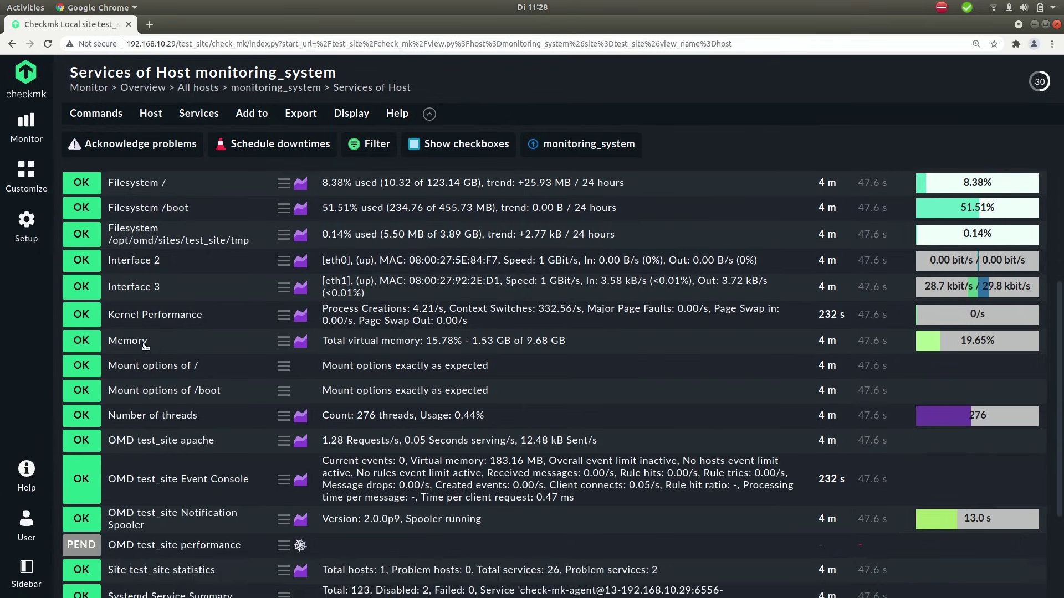
{"action": "scroll", "coordinate": [161, 277], "scroll_direction": "up", "scroll_amount": 4}
{"action": "scroll", "coordinate": [161, 277], "scroll_direction": "up", "scroll_amount": 2}
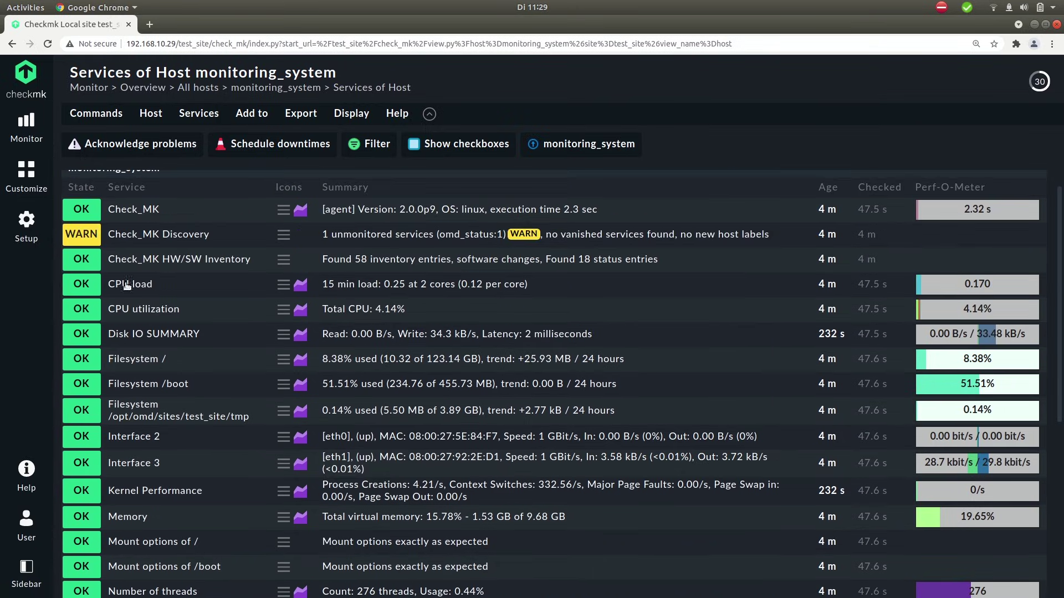
Step: Open monitoring_system's CPU utilization service and scroll to its utilization graph
{"action": "left_click", "coordinate": [148, 310]}
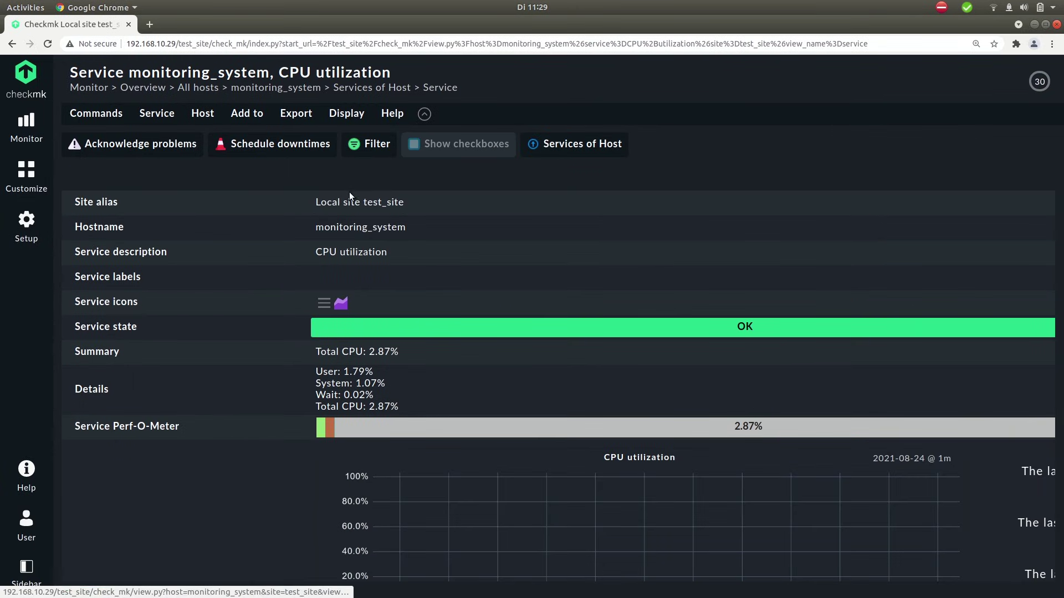
{"action": "scroll", "coordinate": [265, 266], "scroll_direction": "down", "scroll_amount": 3}
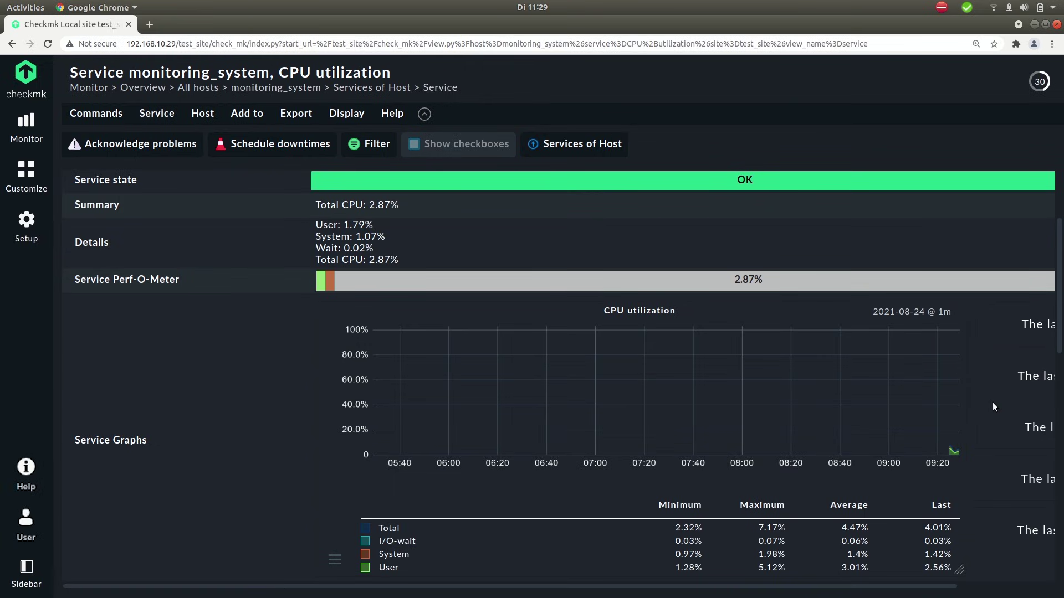
Step: Open the User guide from the Help menu and expand '1. Beginner's guide'
{"action": "left_click", "coordinate": [26, 474]}
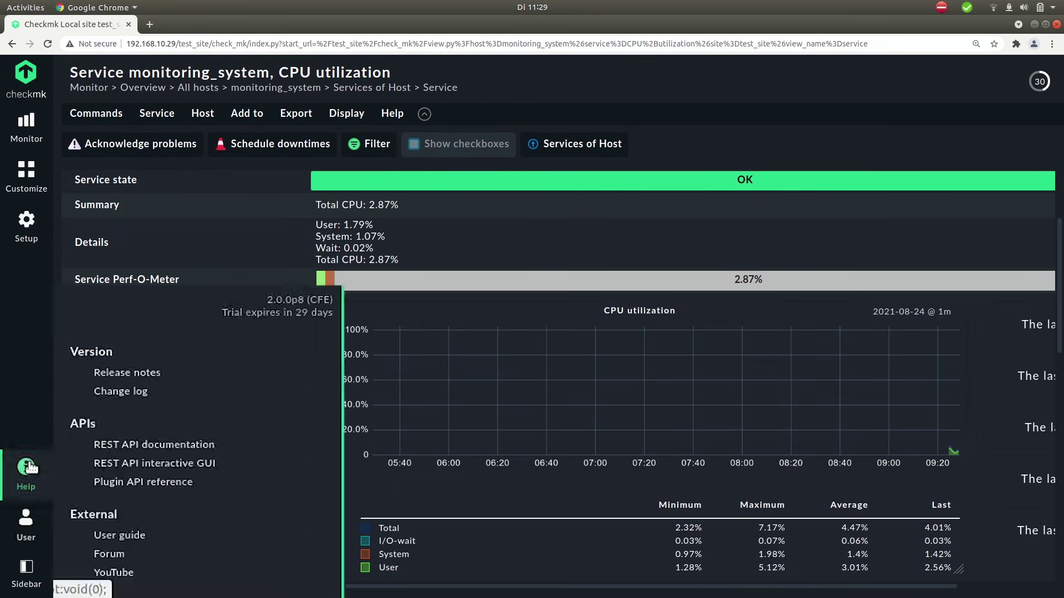
{"action": "left_click", "coordinate": [119, 536]}
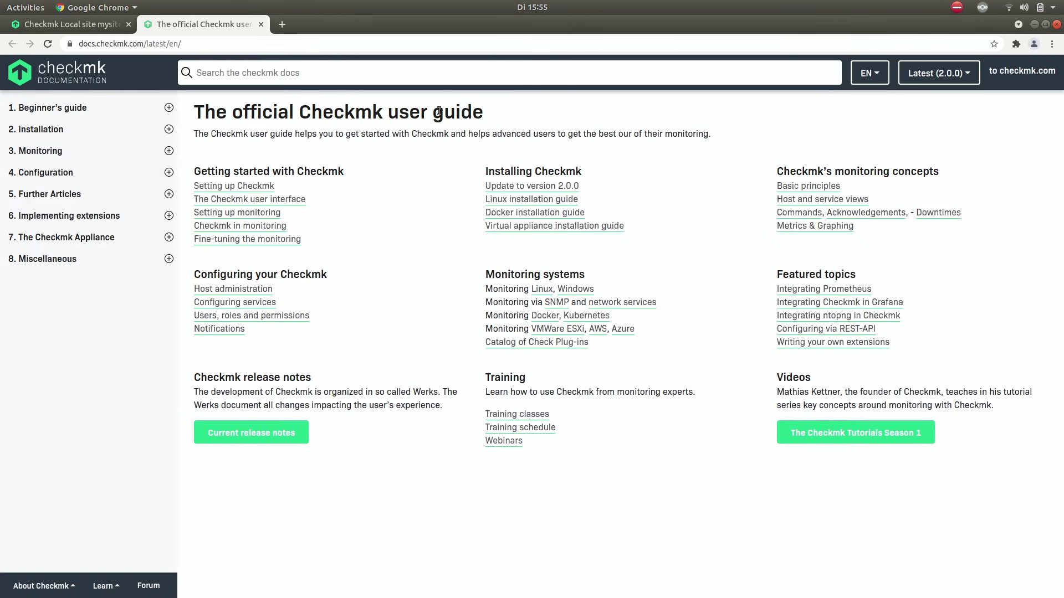
{"action": "left_click", "coordinate": [118, 113]}
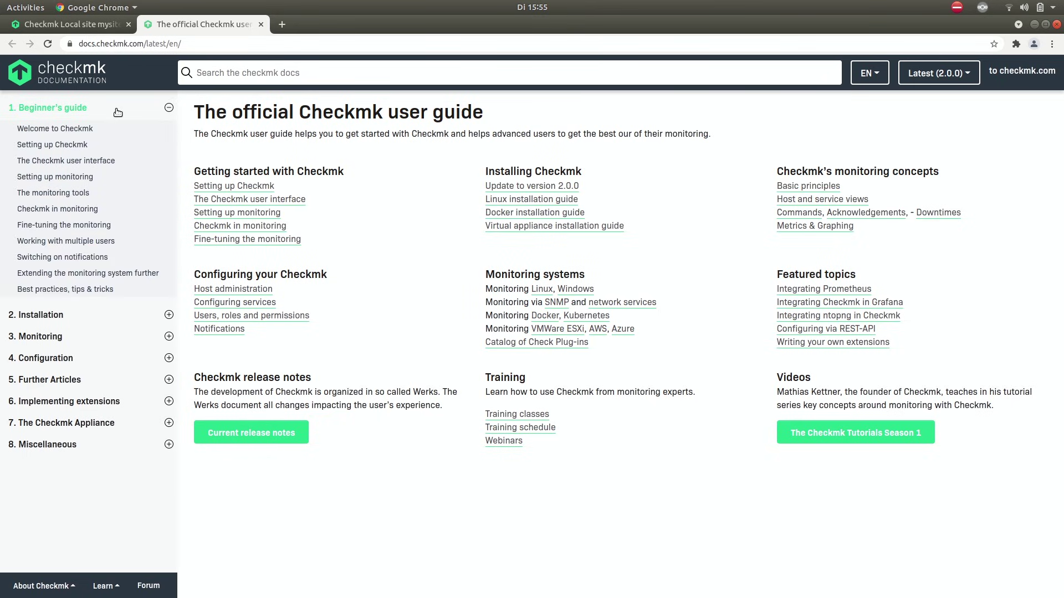